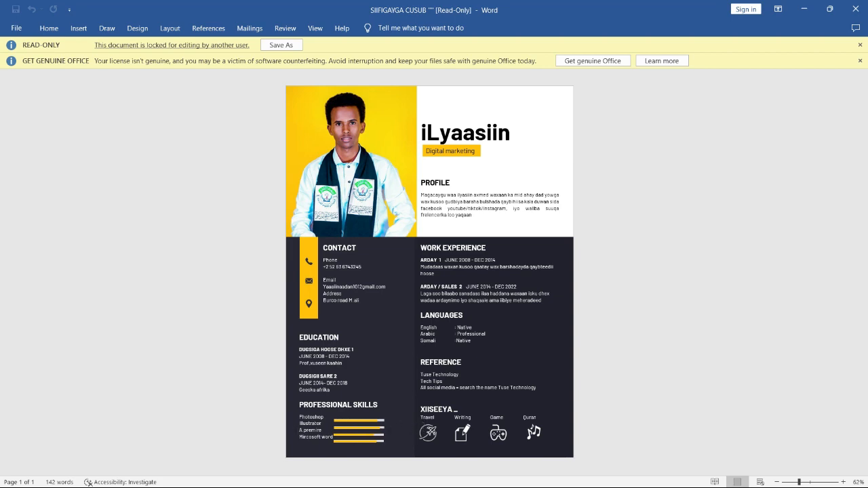
Step: Compare the blank Document2 with the finished read-only CV document
mouse_move(515, 484)
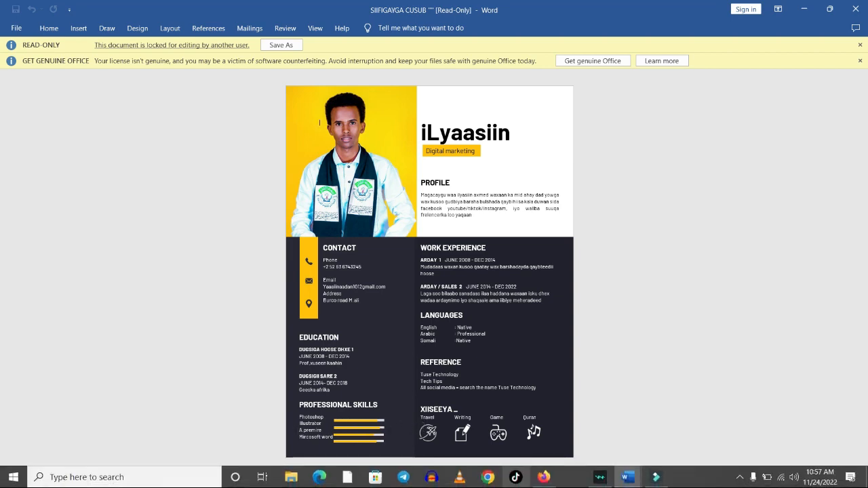
click(627, 480)
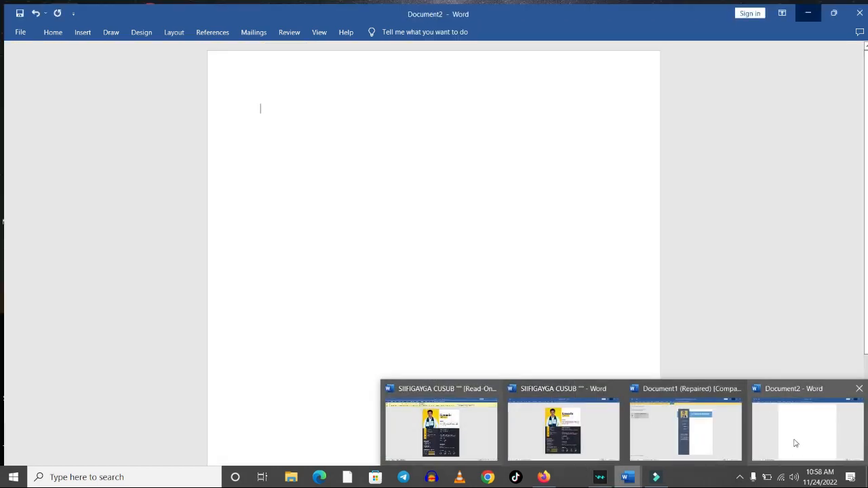
click(796, 443)
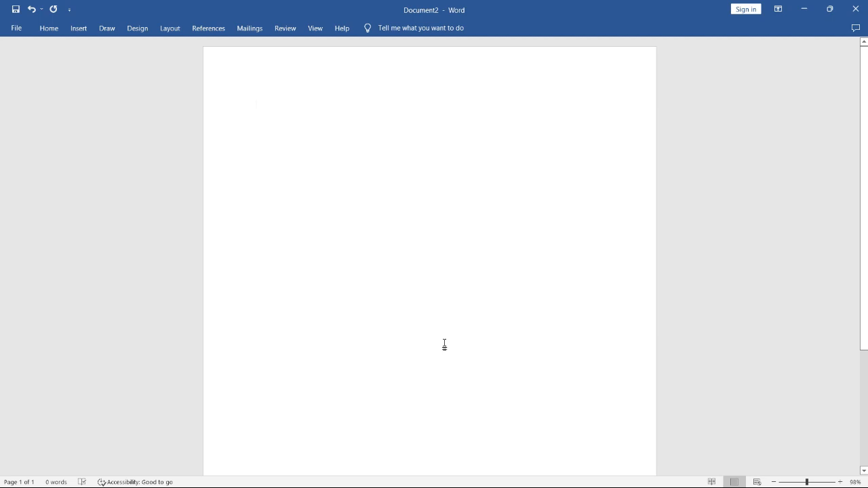
mouse_move(507, 485)
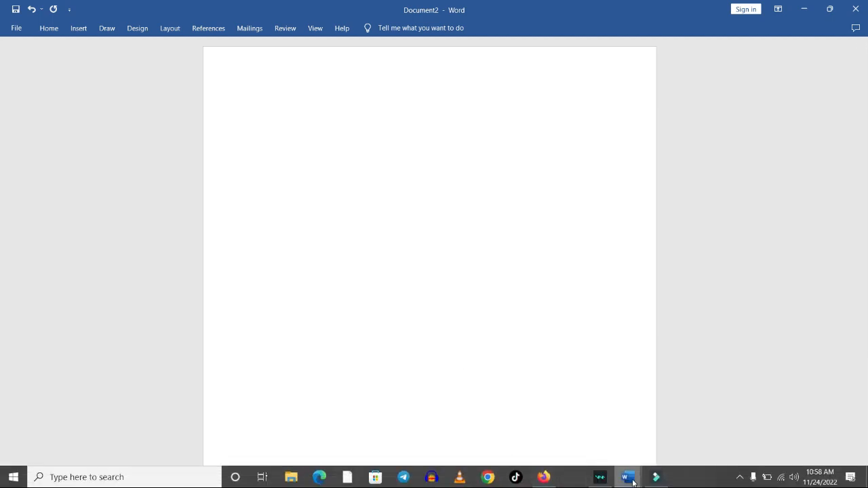
click(630, 479)
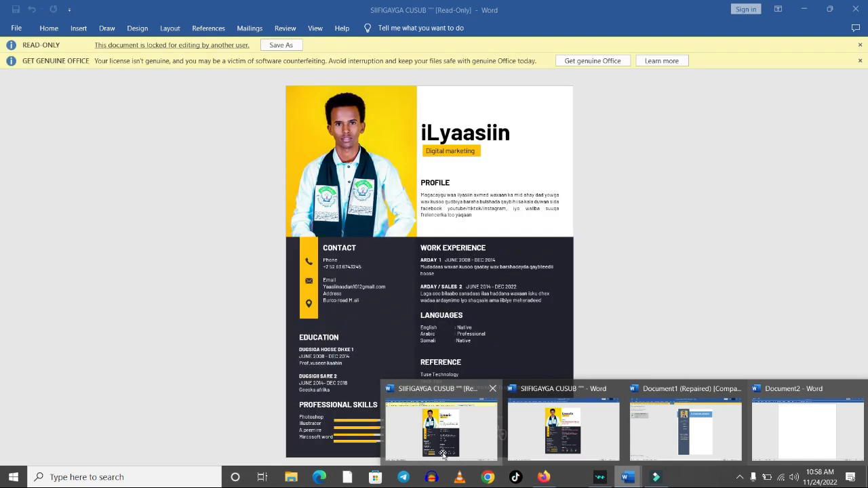
click(441, 427)
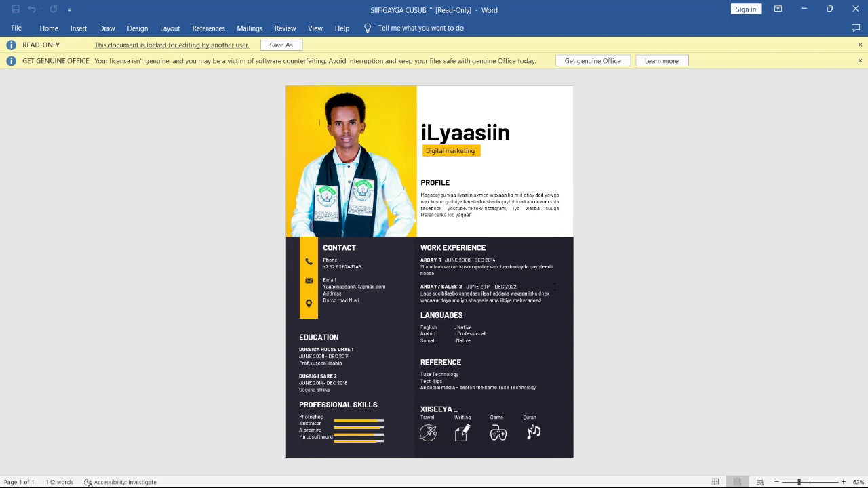
Step: Switch to the blank Document2 to start the CV there
mouse_move(602, 484)
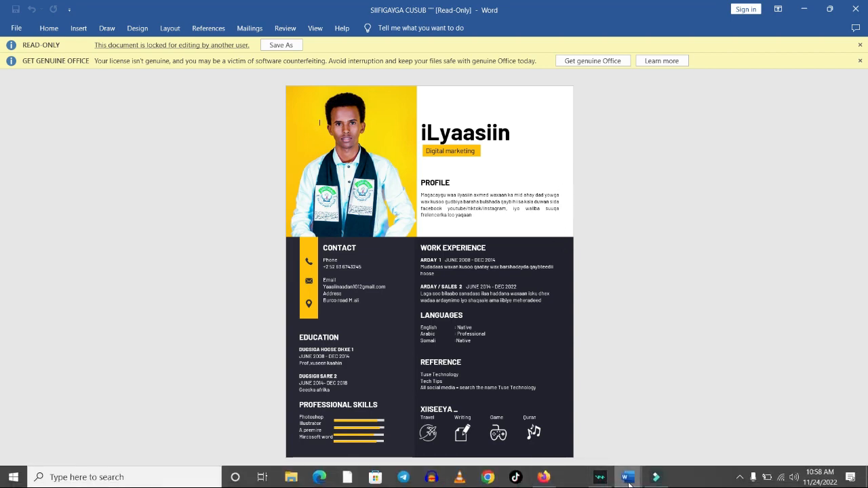
mouse_move(629, 483)
click(784, 451)
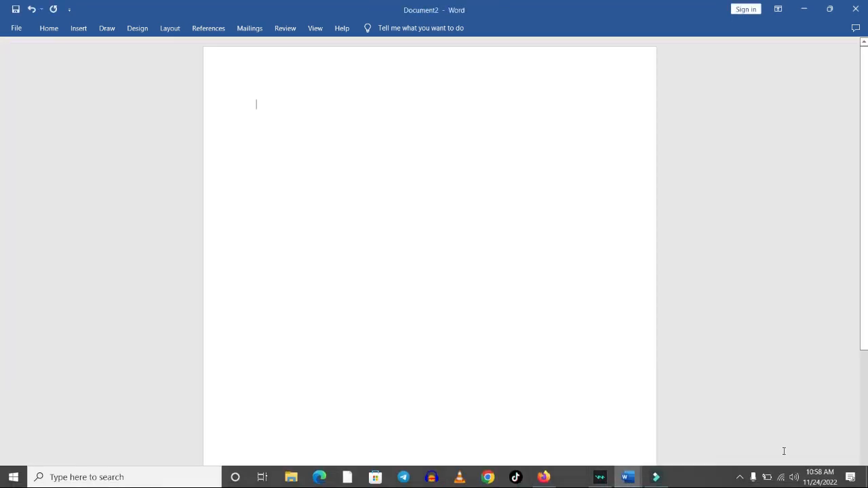
Step: Enter the sample text "ytttttttttttt" on the first line of the page and select it
click(52, 31)
click(234, 114)
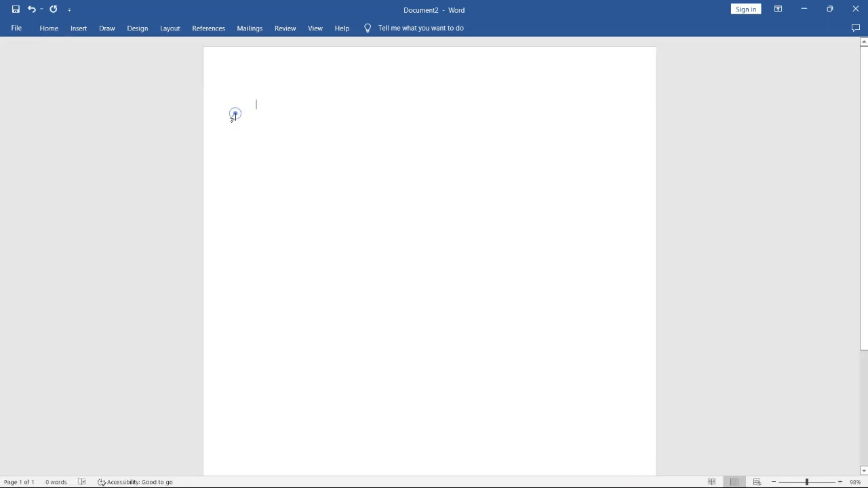
text(ytttttttttttt)
click(237, 103)
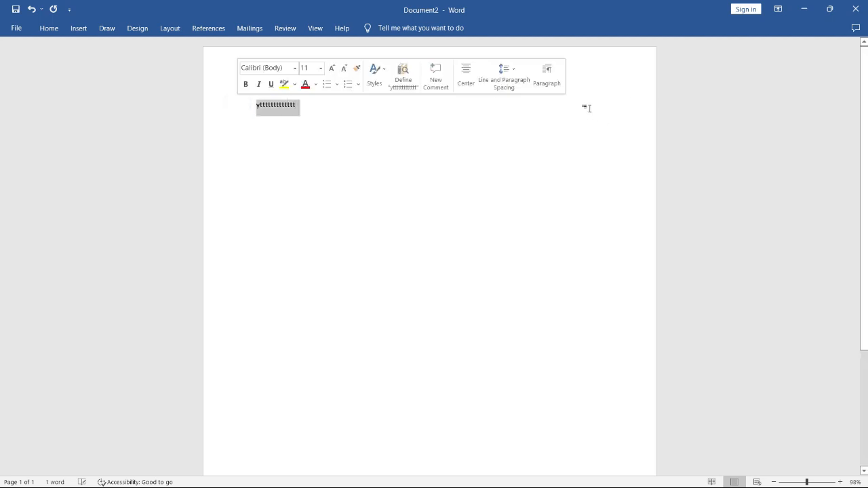
click(617, 107)
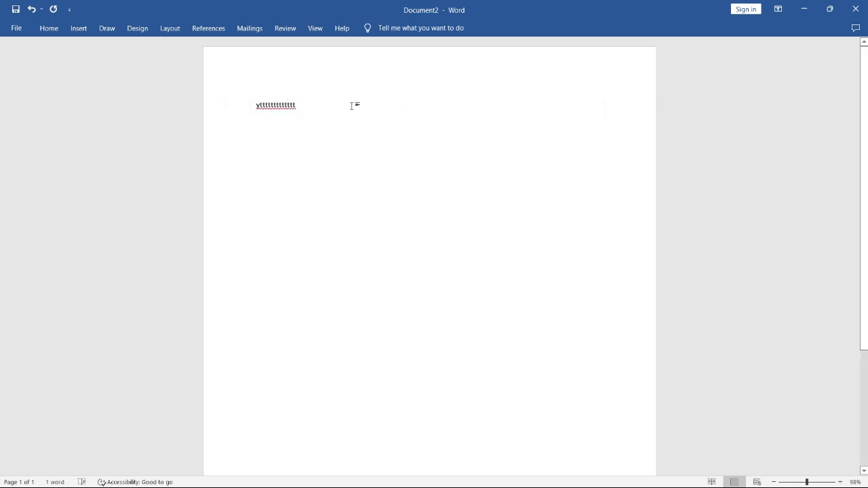
drag(312, 107, 242, 105)
click(243, 102)
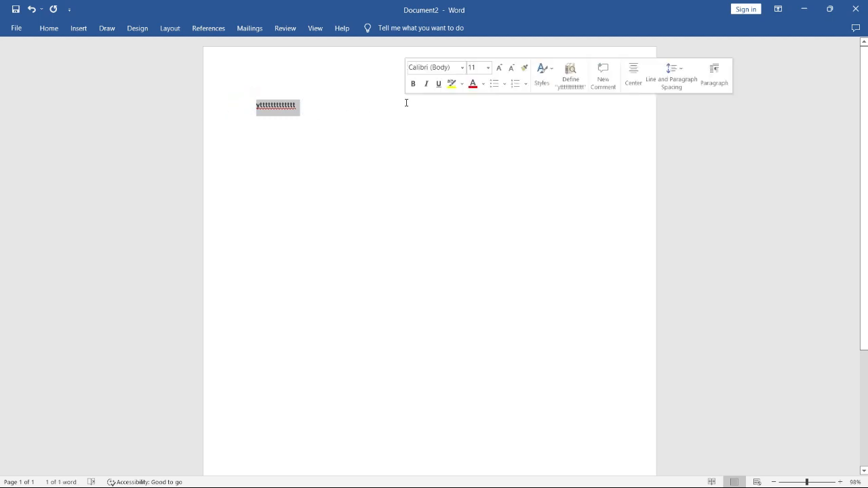
Step: Try a wide rectangle below the sample text, move it slightly up, and delete it
click(78, 33)
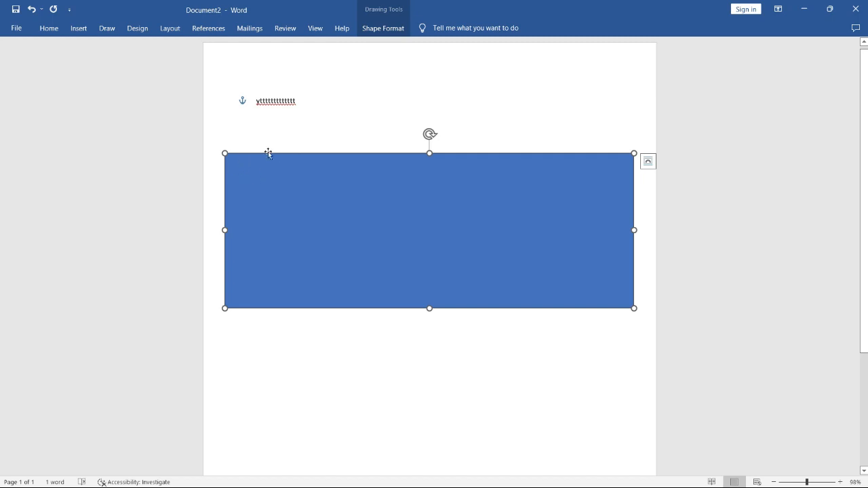
drag(337, 201, 337, 181)
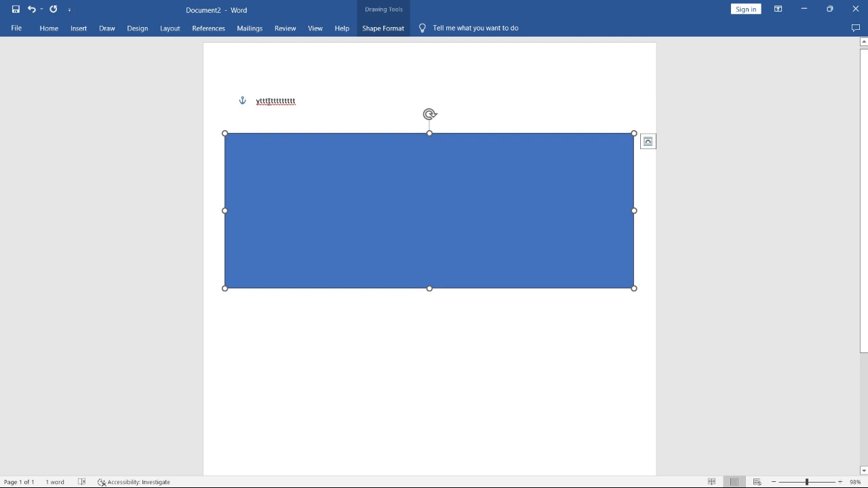
click(206, 106)
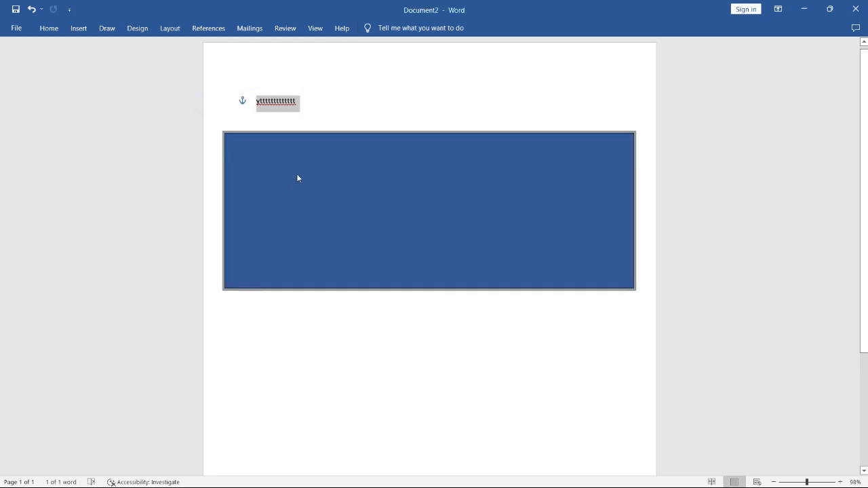
click(298, 182)
key(Delete)
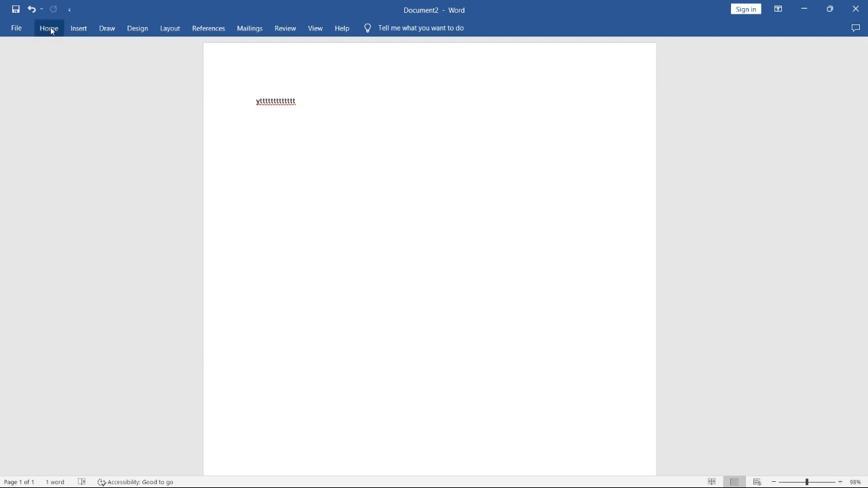
Step: Apply custom page margins of 0 at the top, bottom, left and right of the whole document
click(169, 30)
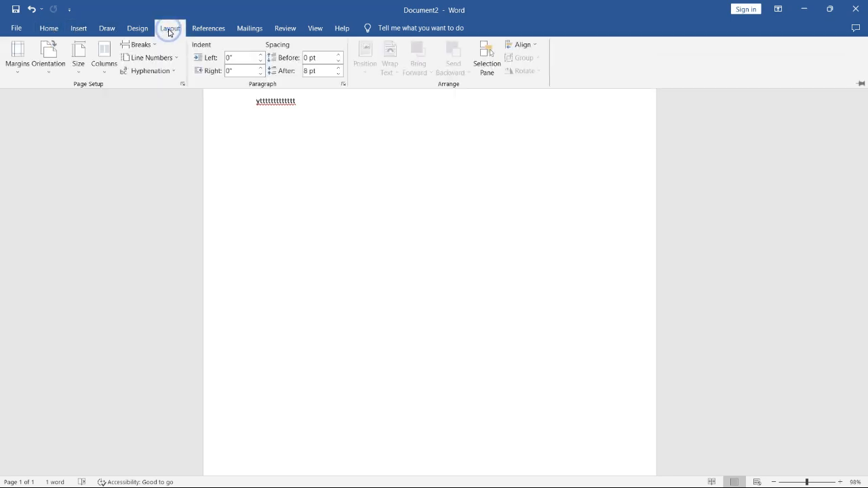
click(18, 60)
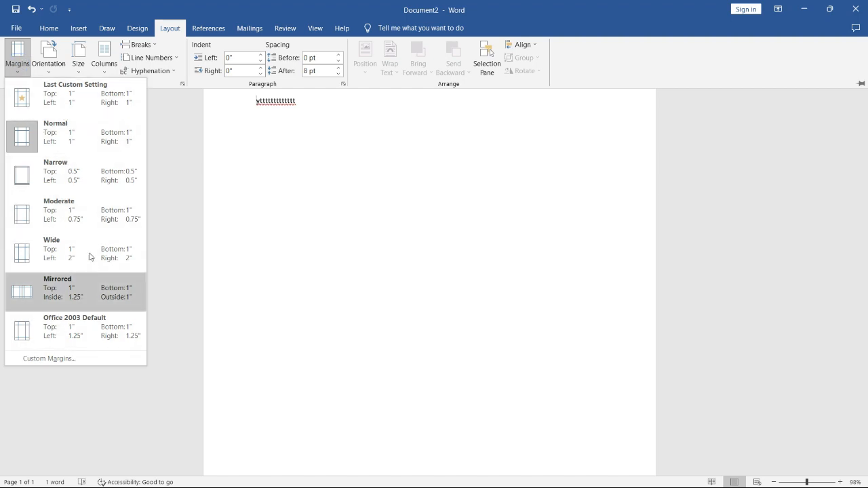
click(45, 360)
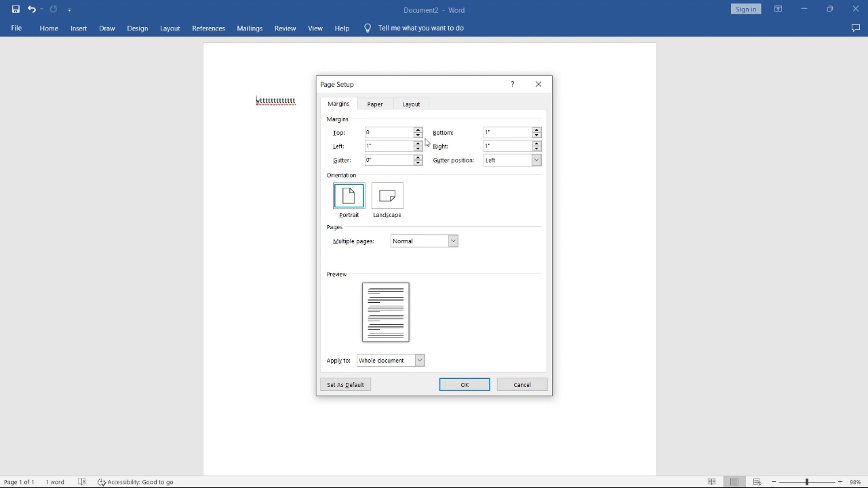
double_click(489, 132)
key(BackSpace)
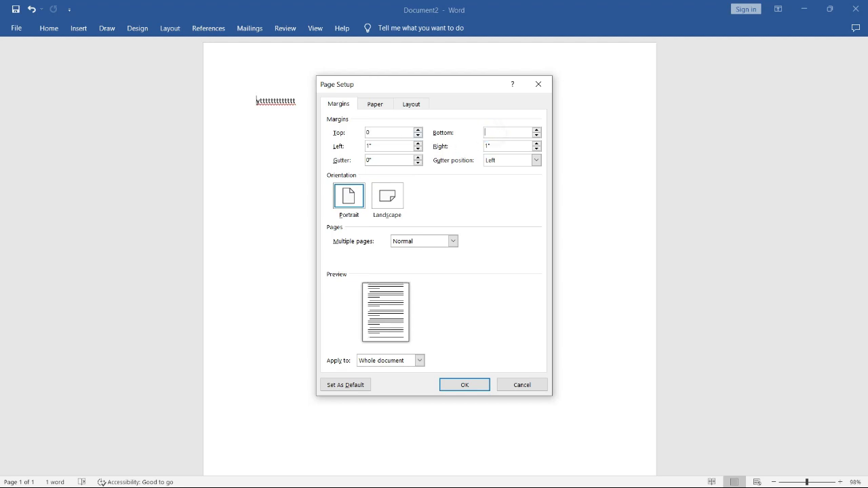
double_click(497, 145)
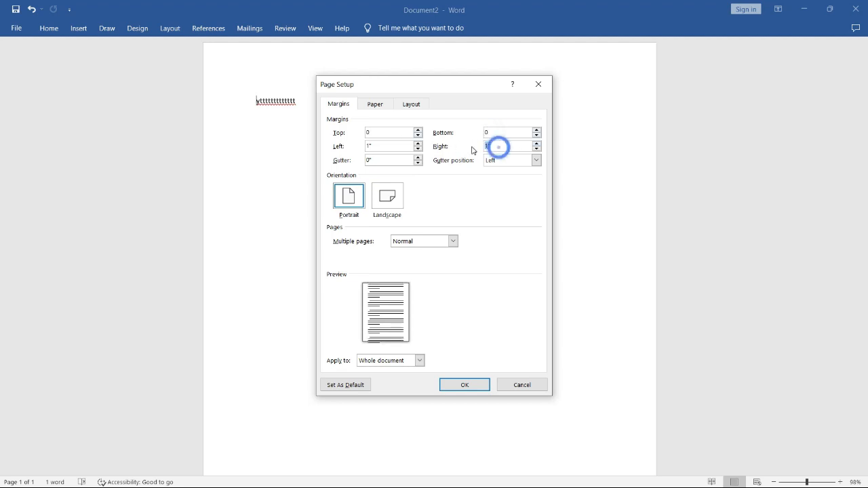
key(BackSpace)
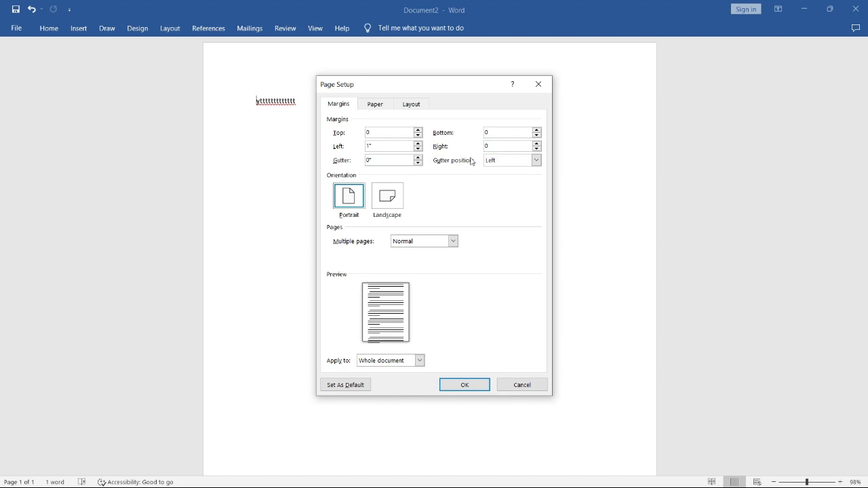
double_click(375, 145)
key(BackSpace)
click(456, 386)
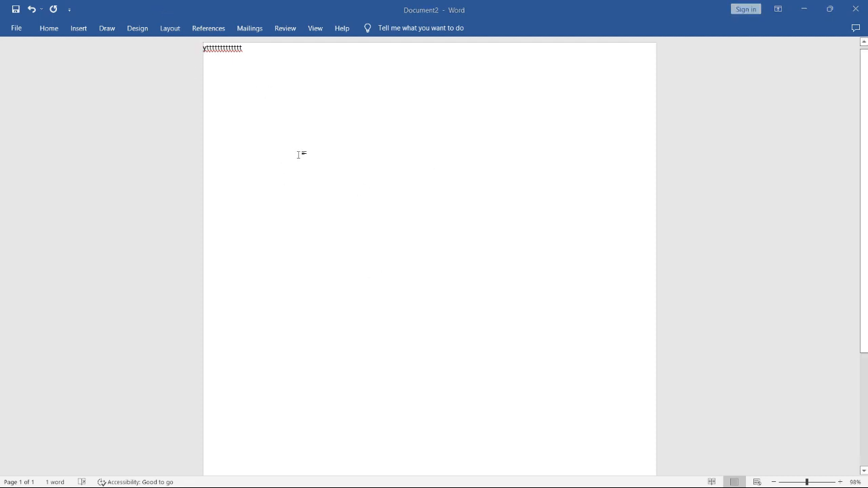
Step: Delete all the sample text so that the page in Document2 is empty
key(super+Tab)
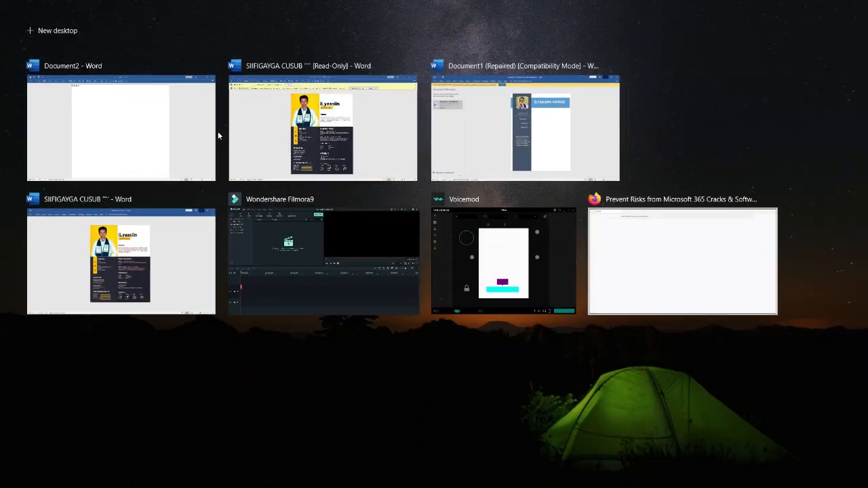
click(189, 152)
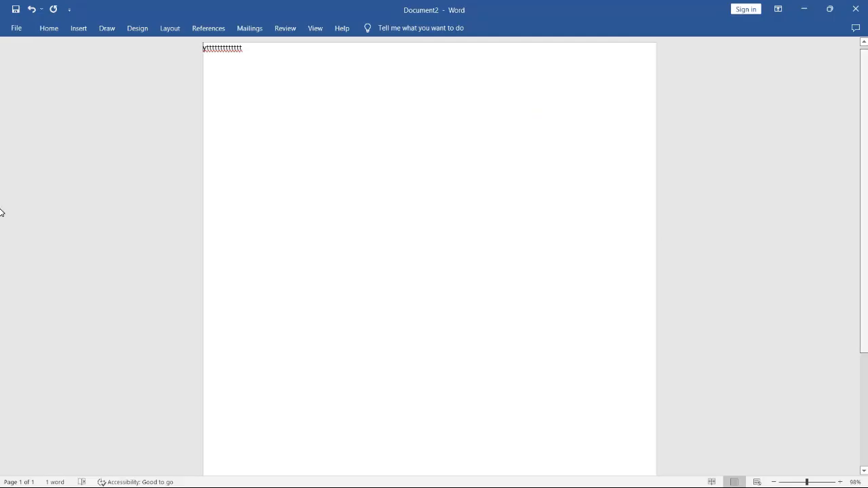
drag(865, 216, 867, 346)
key(ctrl+a)
key(BackSpace)
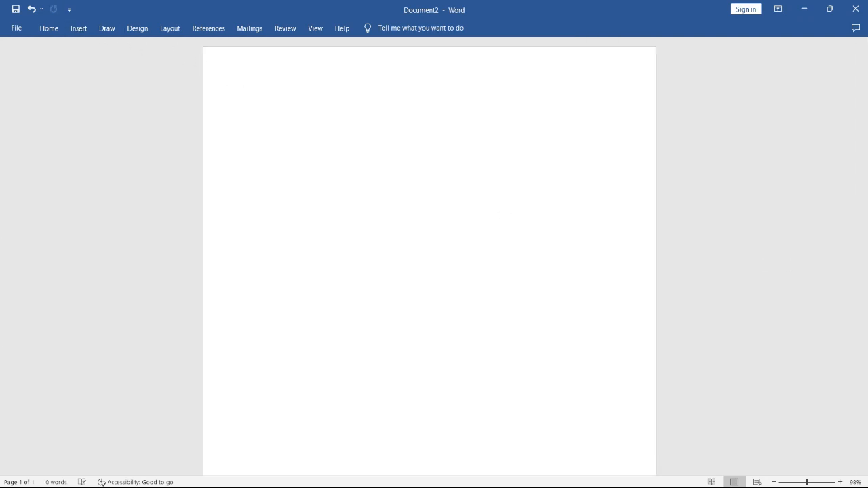
click(775, 483)
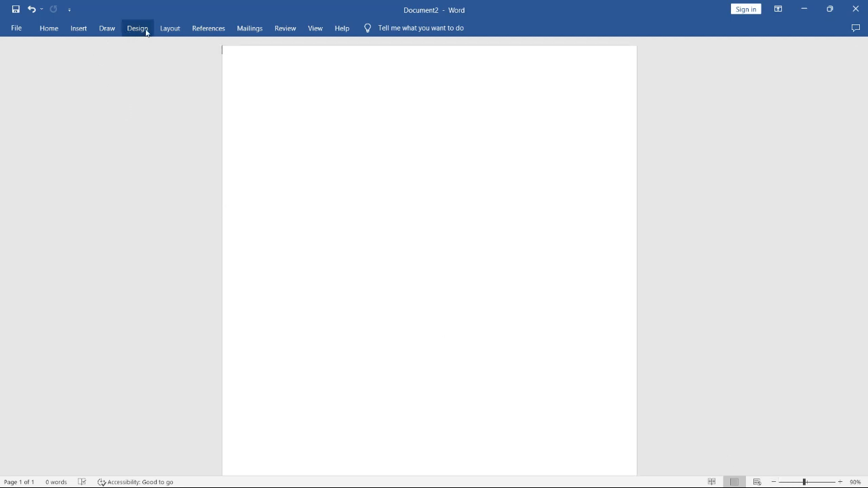
click(77, 28)
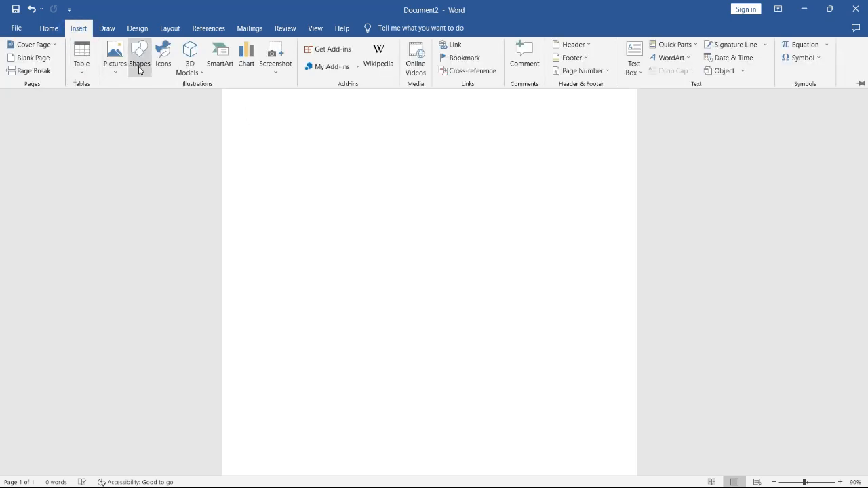
click(139, 68)
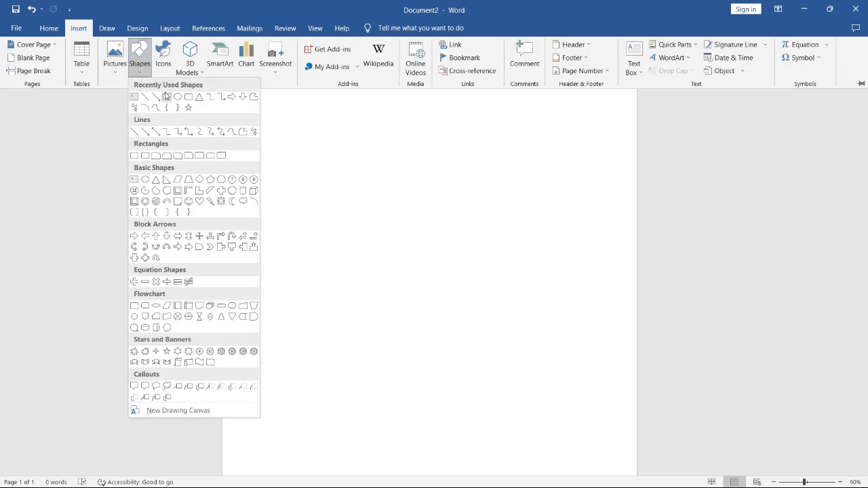
click(166, 98)
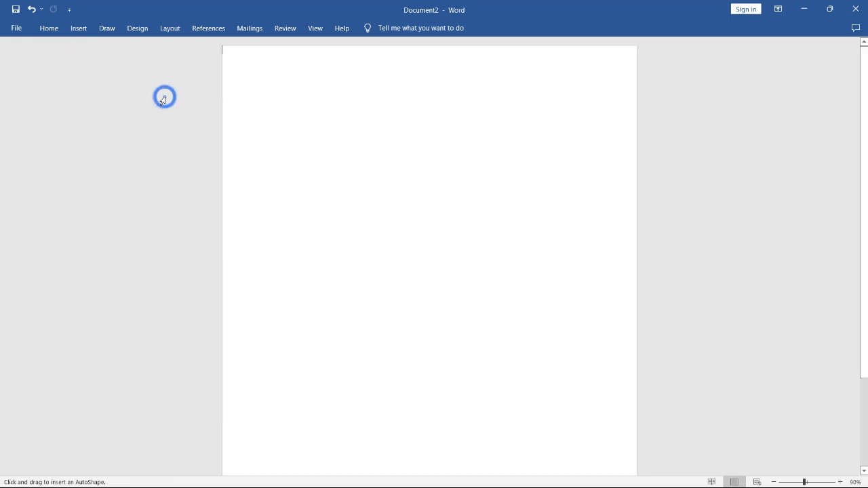
click(221, 50)
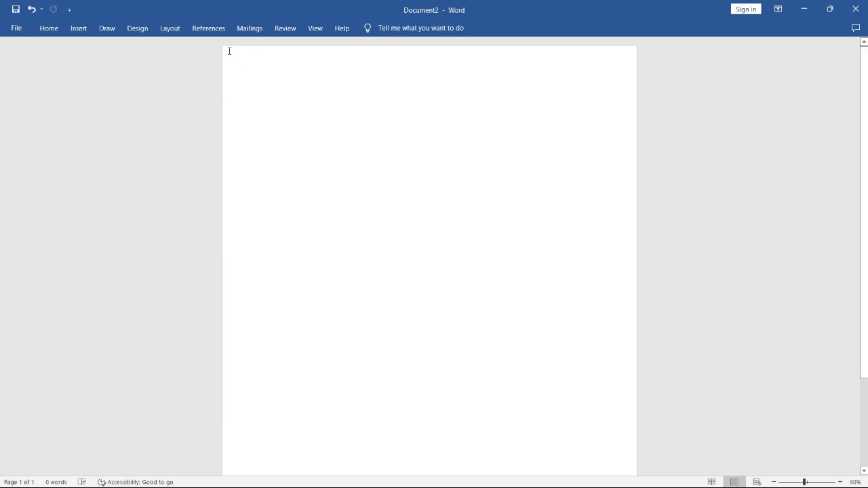
Step: Draw a tall rectangle from the page's upper-left corner down its left side, about a third of the page wide
click(79, 28)
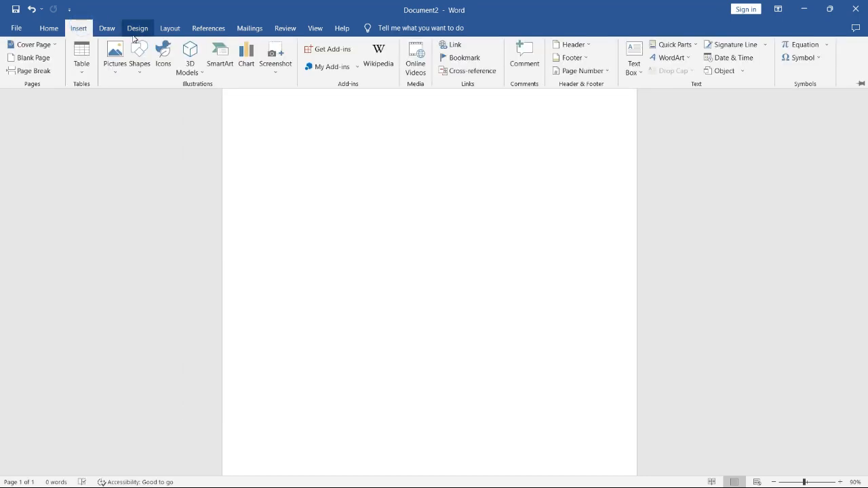
click(139, 55)
click(164, 96)
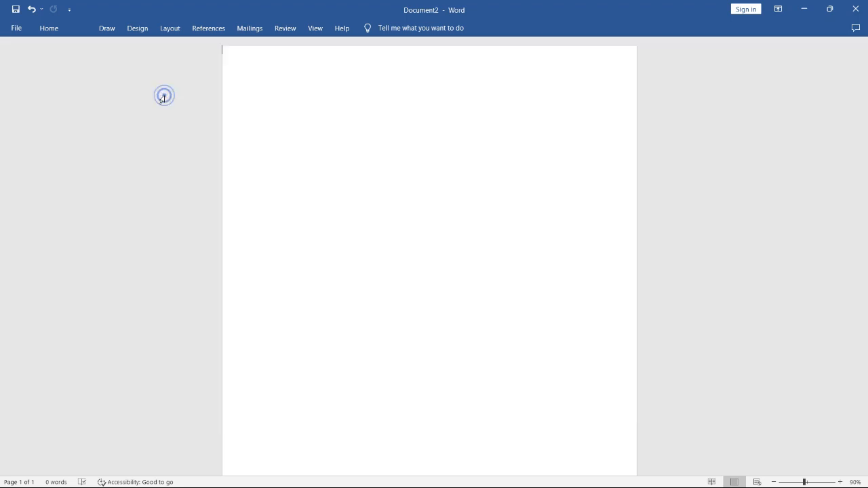
drag(223, 47, 355, 484)
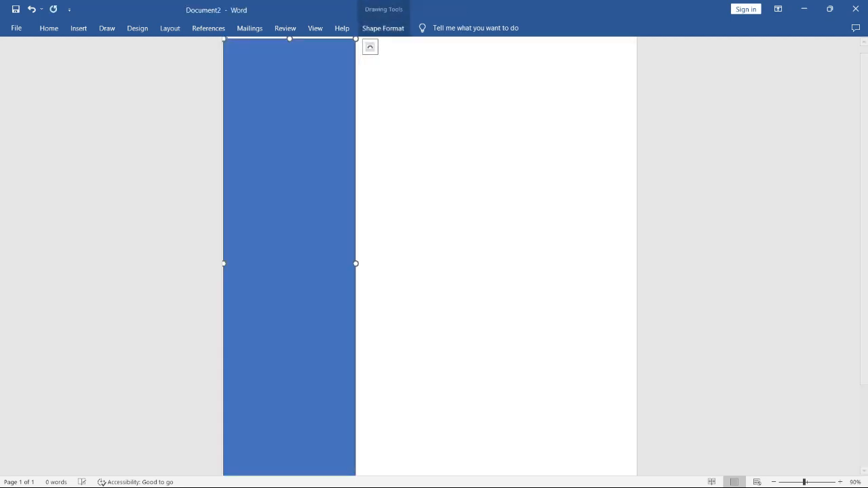
click(773, 482)
click(773, 482)
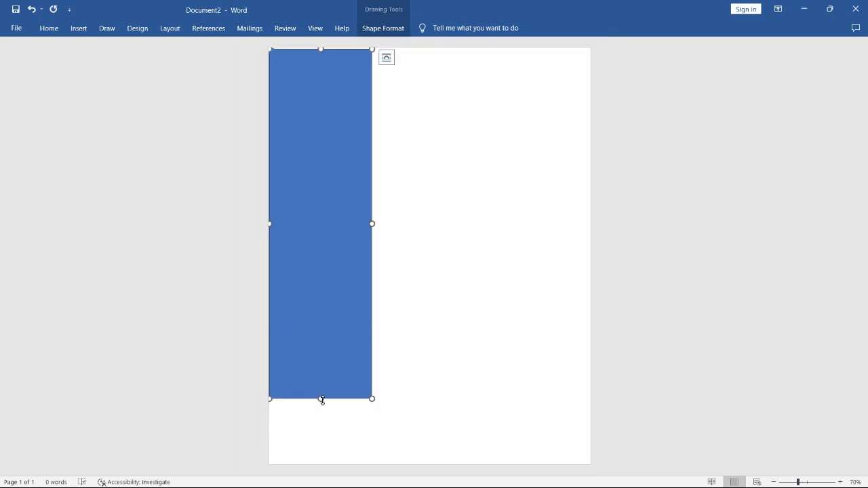
Step: Stretch the blue sidebar rectangle to the full page height and nudge it slightly away from the page's left edge
drag(322, 400, 332, 465)
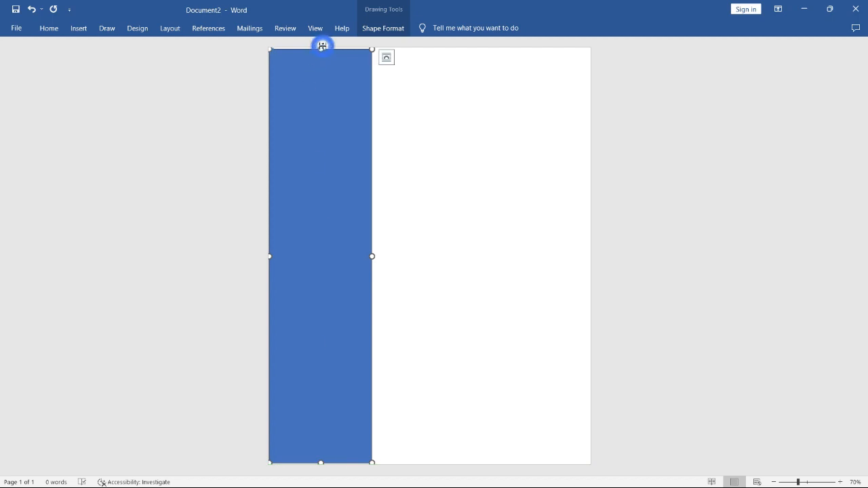
mouse_move(322, 45)
mouse_down()
mouse_move(322, 96)
mouse_move(320, 46)
mouse_up()
drag(323, 125, 324, 125)
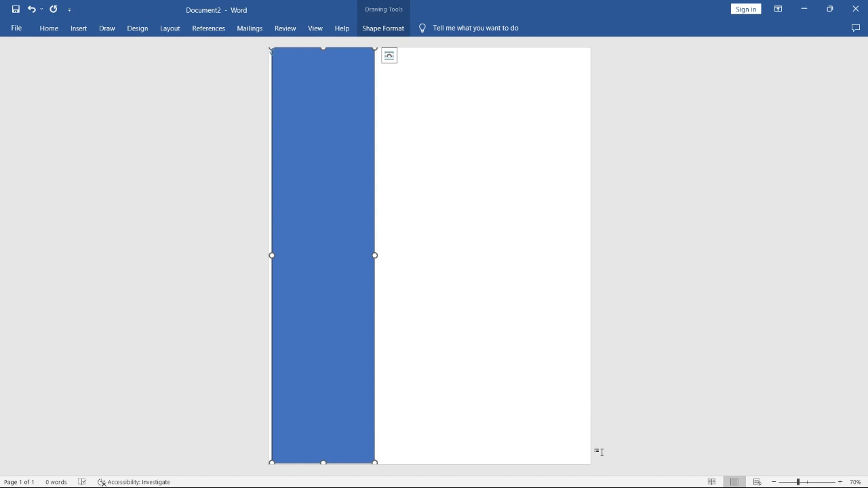
Step: Switch to the finished CV document SIIFIGAYGA CUSUB and examine its layout as a reference
key(super+Tab)
key(super+Tab)
key(super+Tab)
click(327, 123)
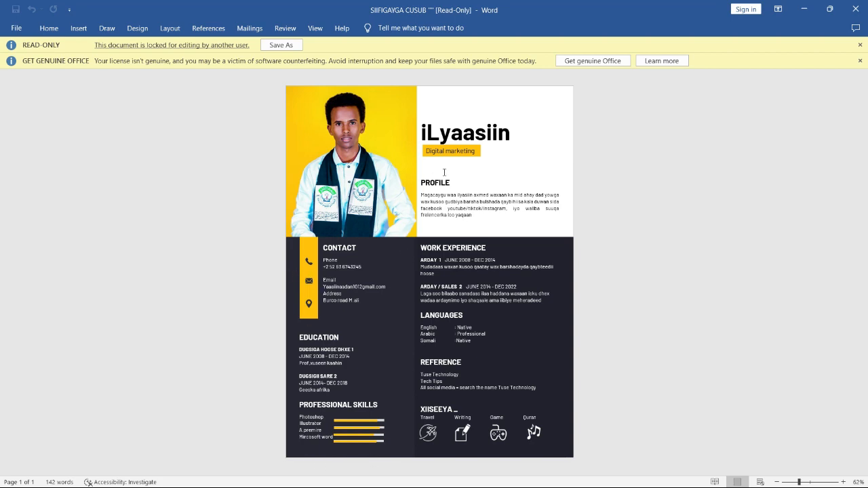
click(461, 200)
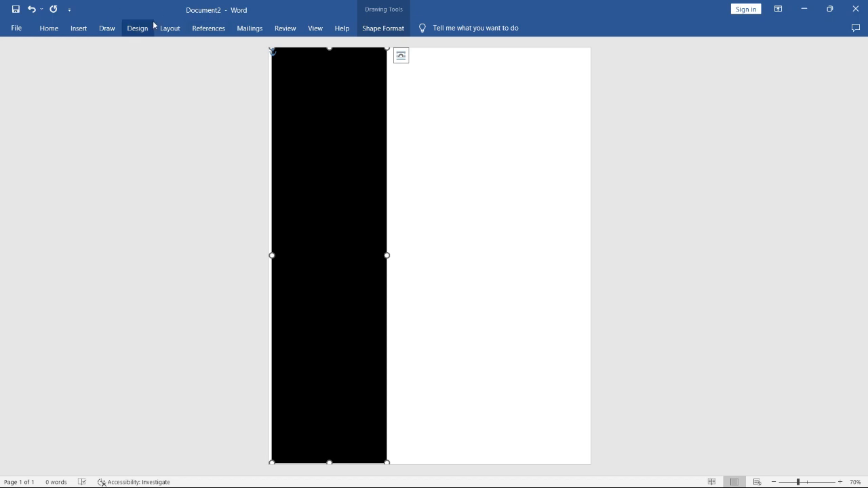
Step: Insert the picture DSC_0030 from the ramadaan 1 folder on the Desktop into Document2
click(76, 29)
click(115, 53)
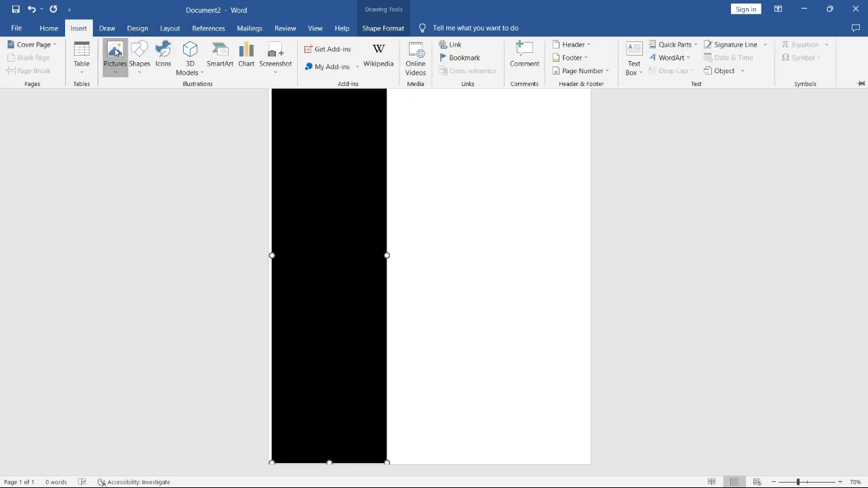
click(134, 108)
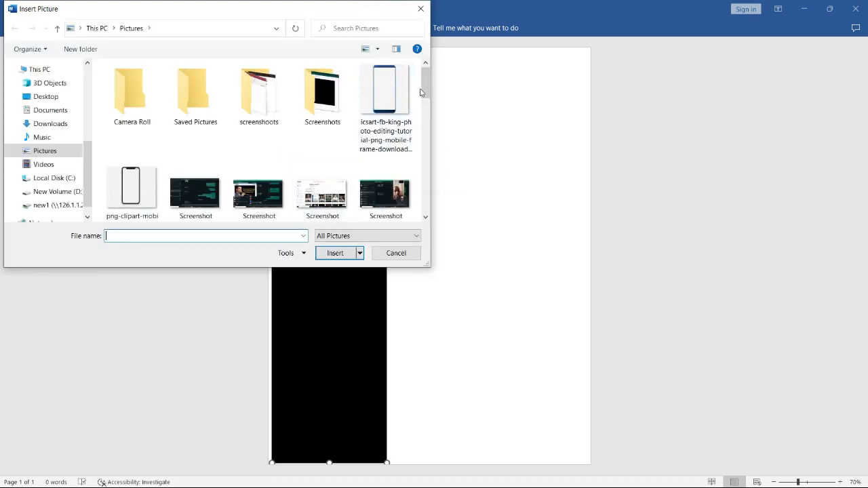
drag(421, 92, 434, 139)
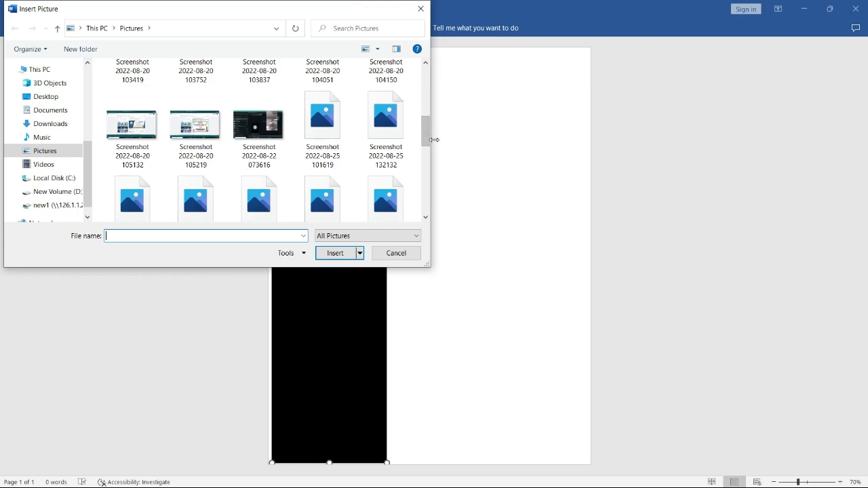
click(434, 139)
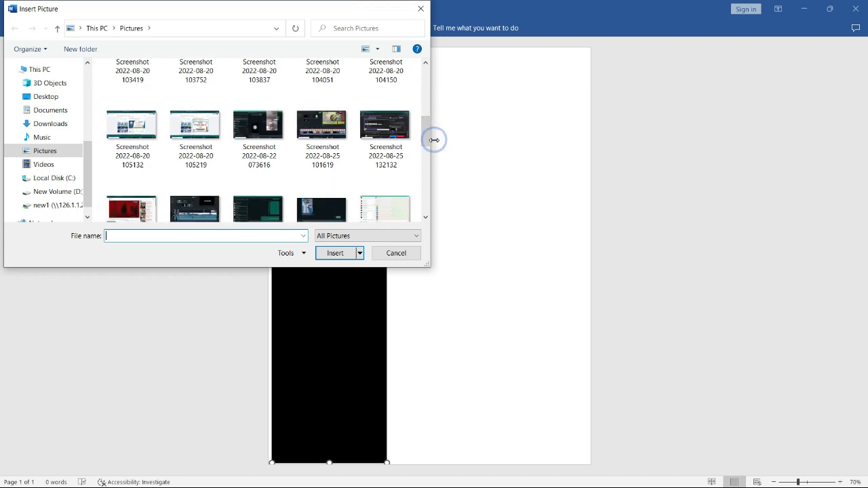
click(37, 151)
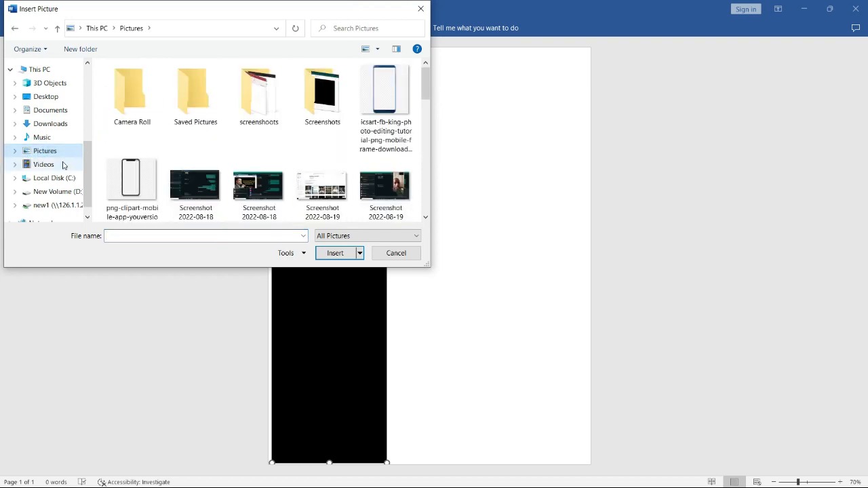
scroll(58, 202, down, 1)
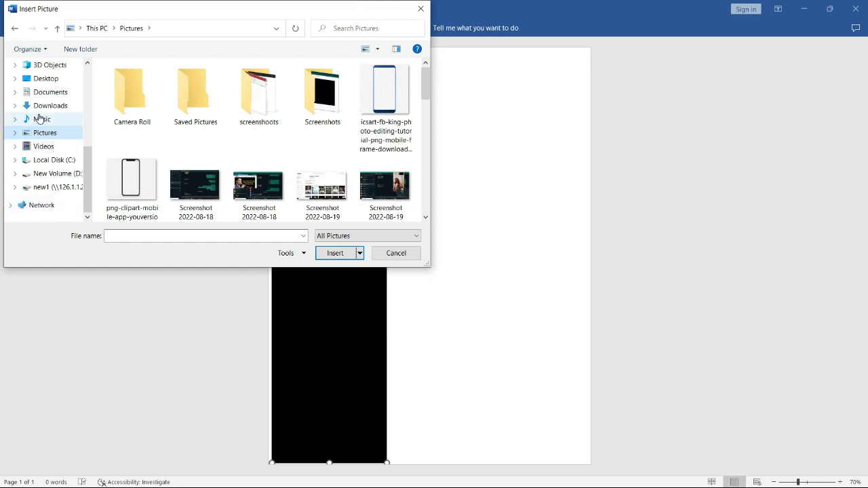
click(47, 78)
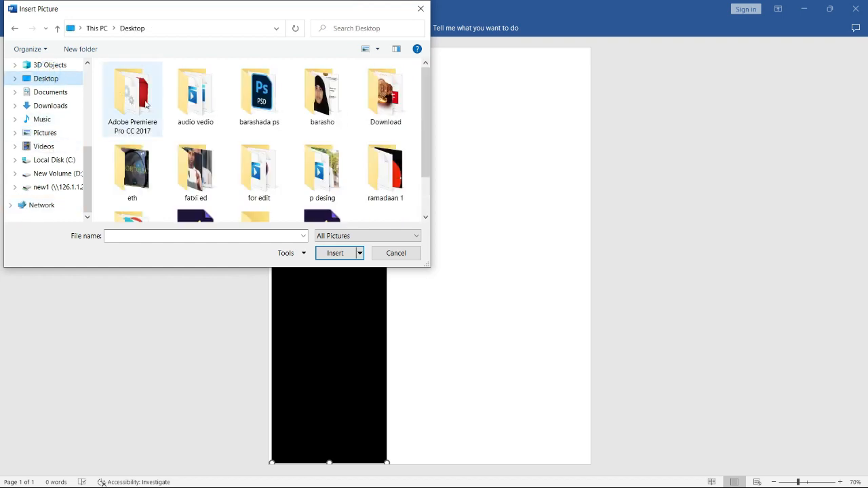
scroll(258, 169, down, 1)
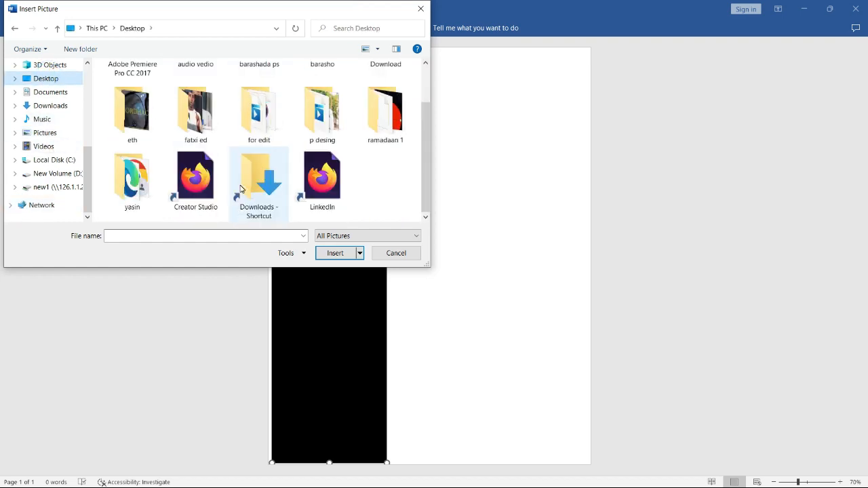
scroll(316, 142, up, 1)
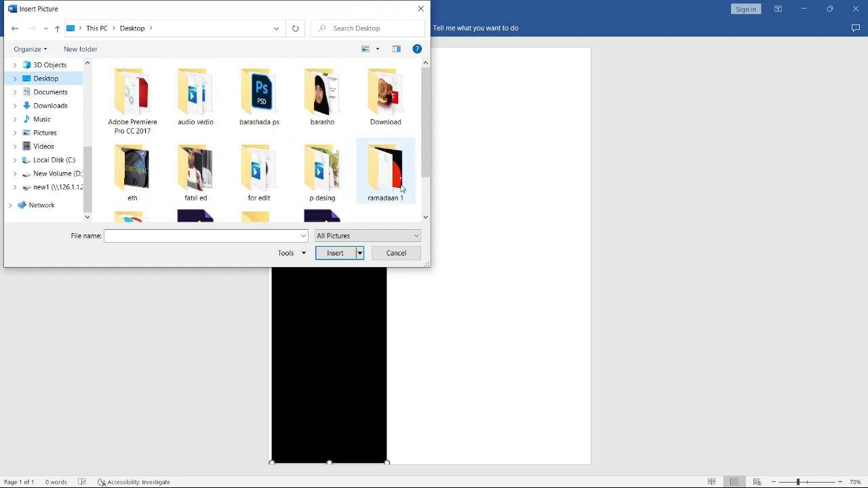
double_click(403, 195)
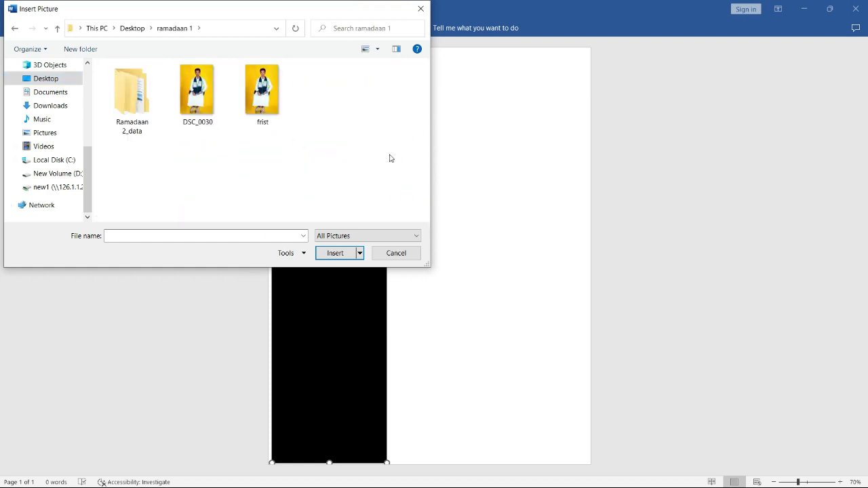
double_click(210, 102)
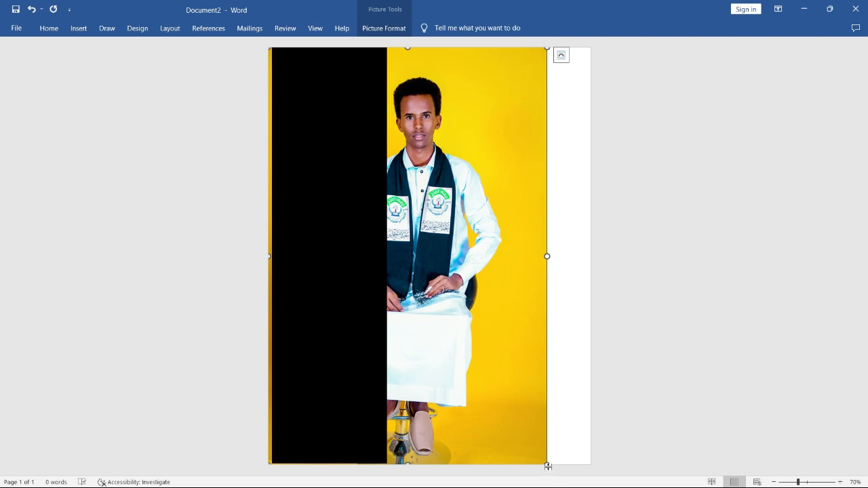
Step: Scale the photo down to about 5.41" high by 3.61" wide and crop it to the upper body, about 3.17" by 2.95"
drag(544, 461, 405, 231)
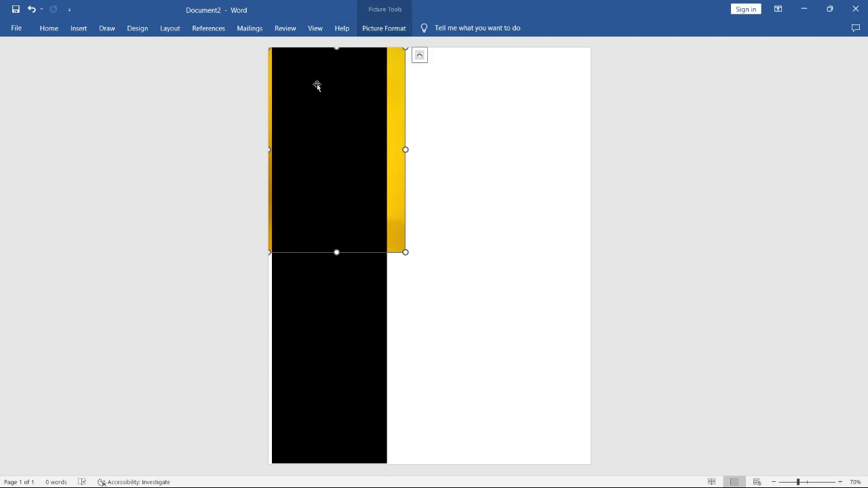
click(389, 30)
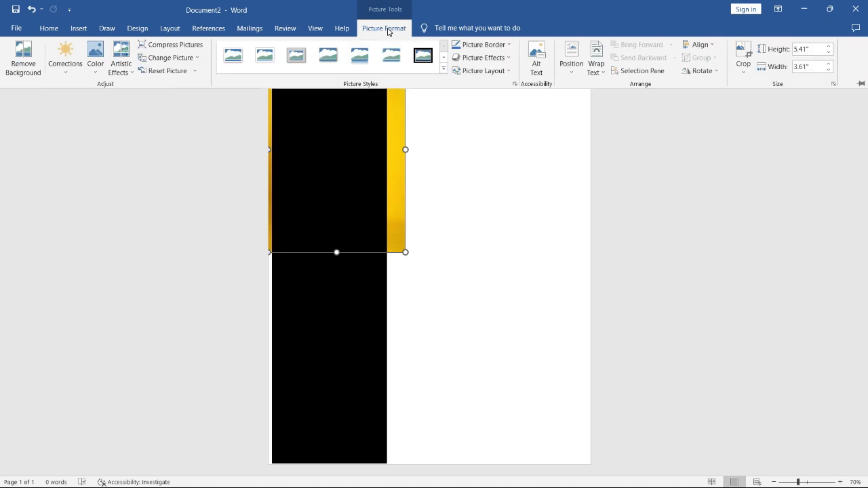
click(740, 53)
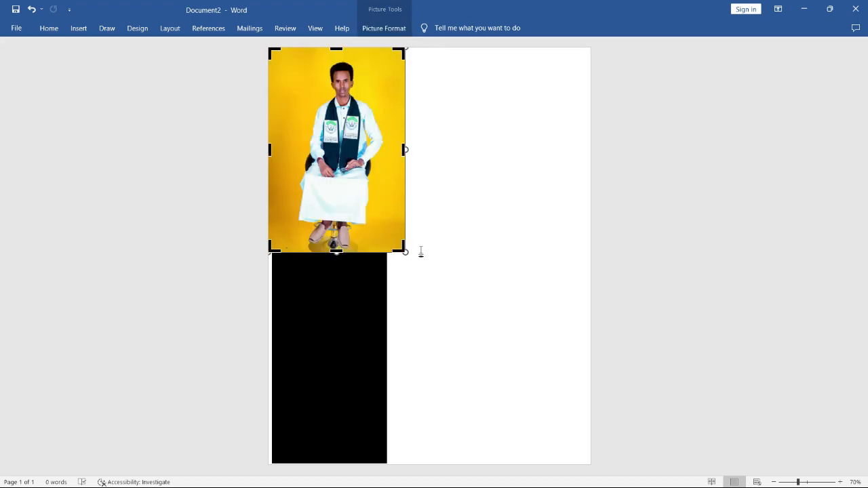
drag(337, 250, 345, 179)
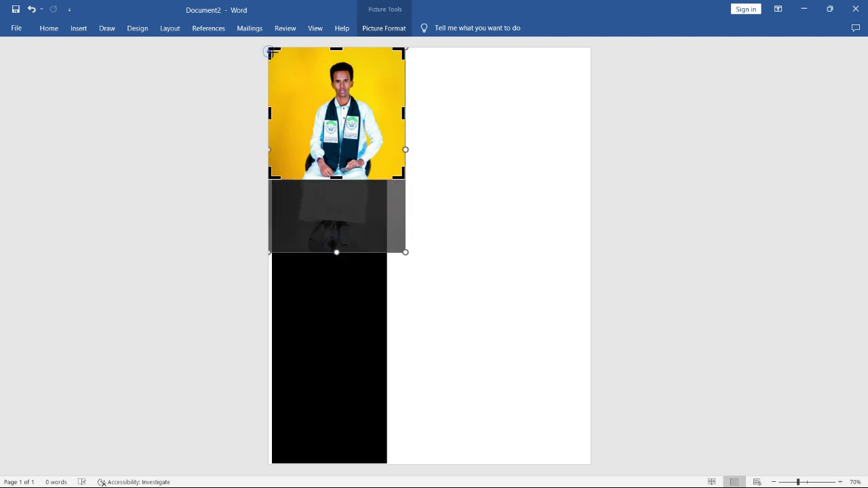
drag(271, 52, 321, 109)
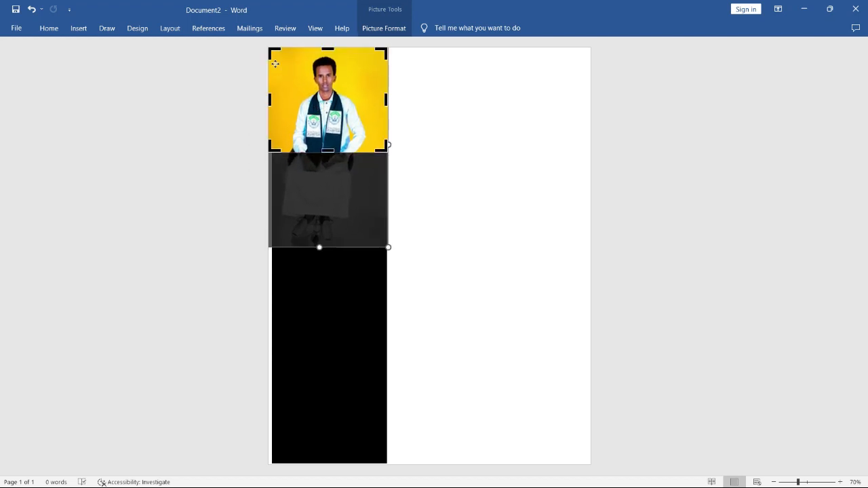
drag(269, 51, 274, 54)
drag(333, 63, 324, 92)
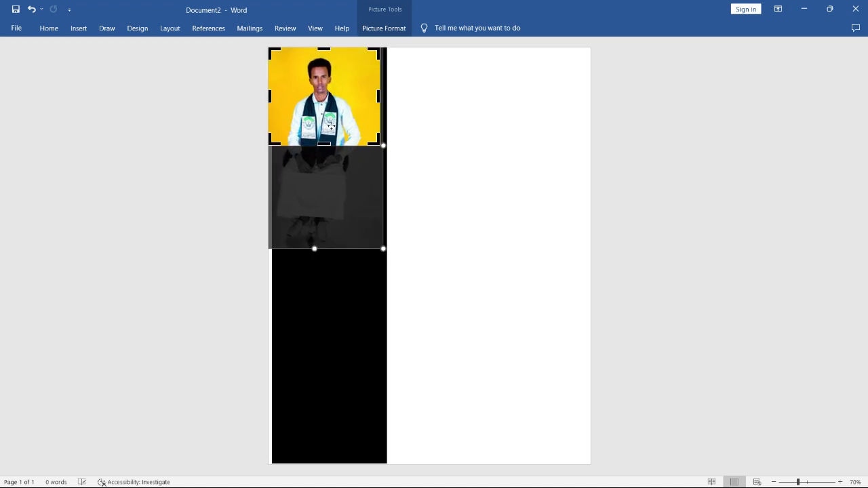
mouse_move(324, 143)
mouse_down()
mouse_move(332, 169)
mouse_move(331, 136)
mouse_up()
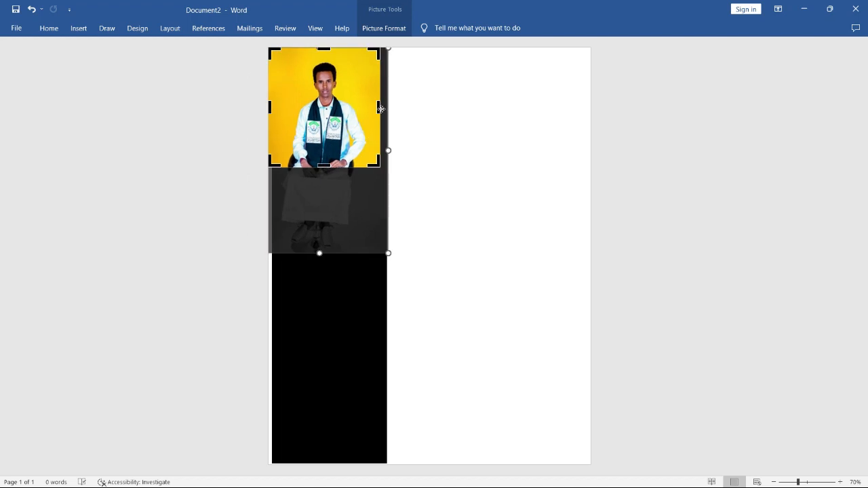
drag(380, 109, 378, 108)
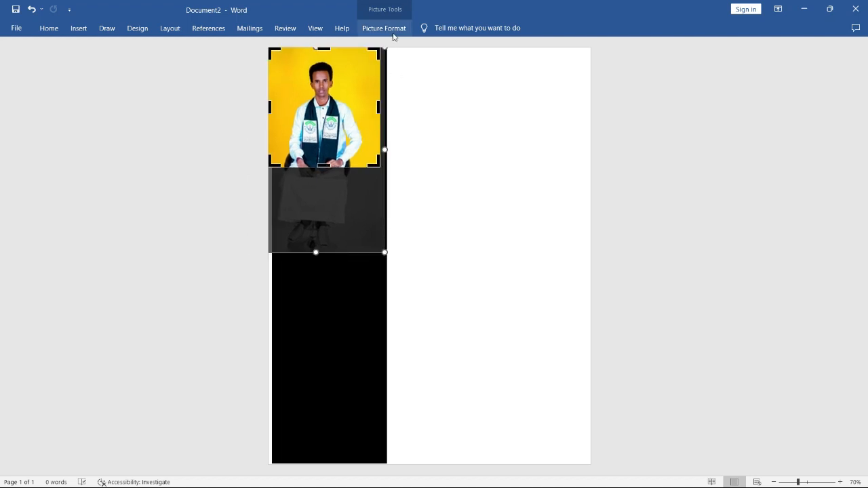
Step: Crop the photo to a rounded rectangle shape
click(393, 33)
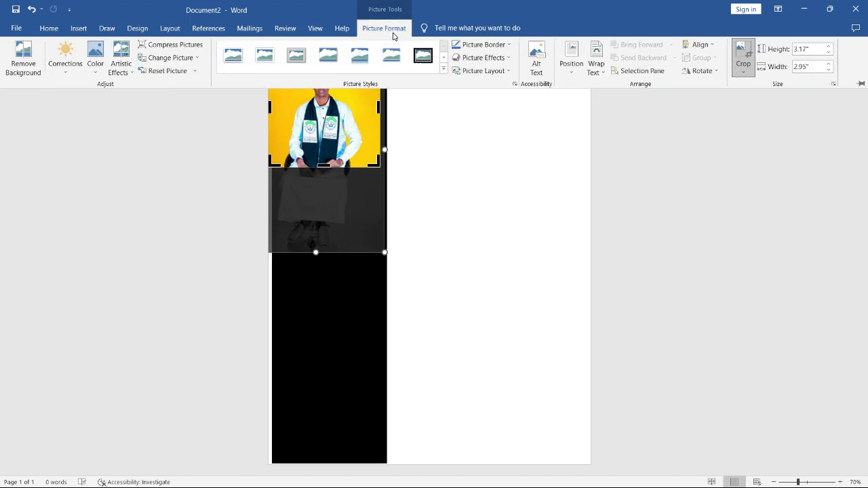
click(742, 71)
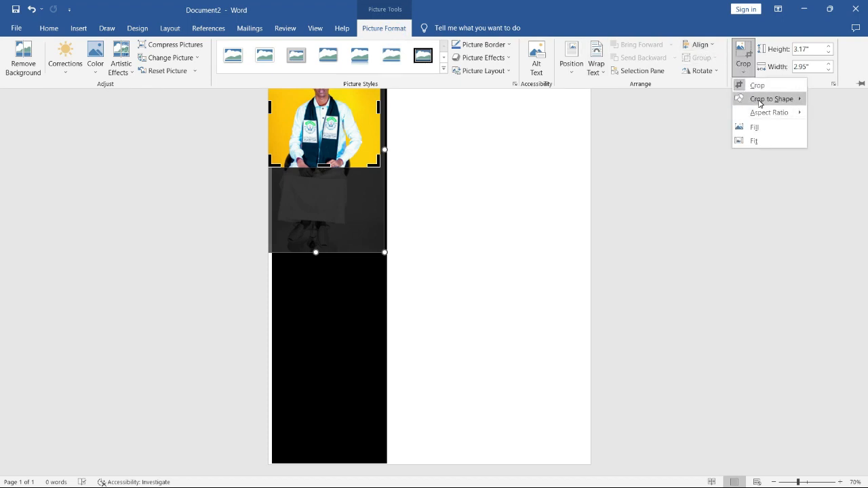
mouse_move(759, 103)
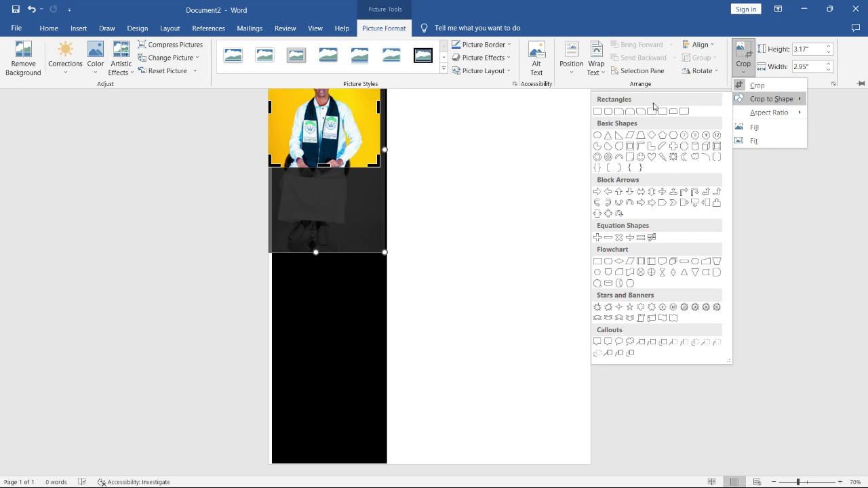
click(608, 111)
click(322, 136)
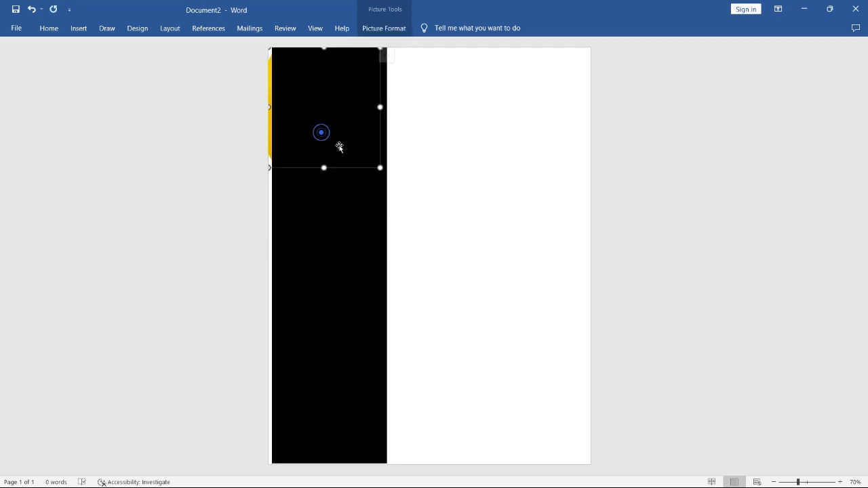
Step: Set the photo's text wrapping to Tight and centre it across the upper end of the black sidebar
click(394, 62)
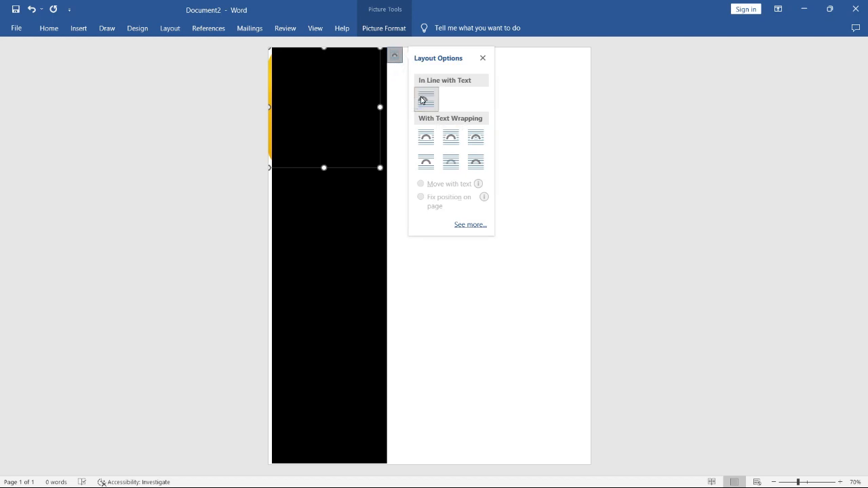
click(451, 140)
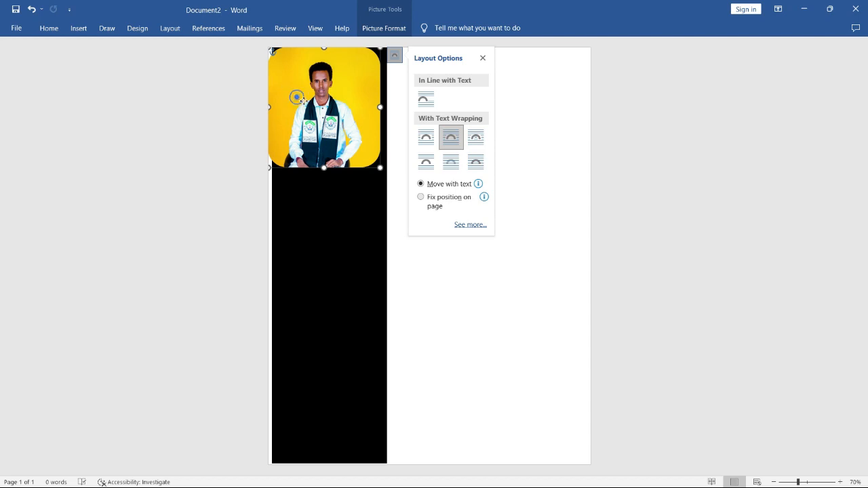
mouse_move(296, 95)
mouse_down()
mouse_move(312, 103)
mouse_move(302, 100)
mouse_up()
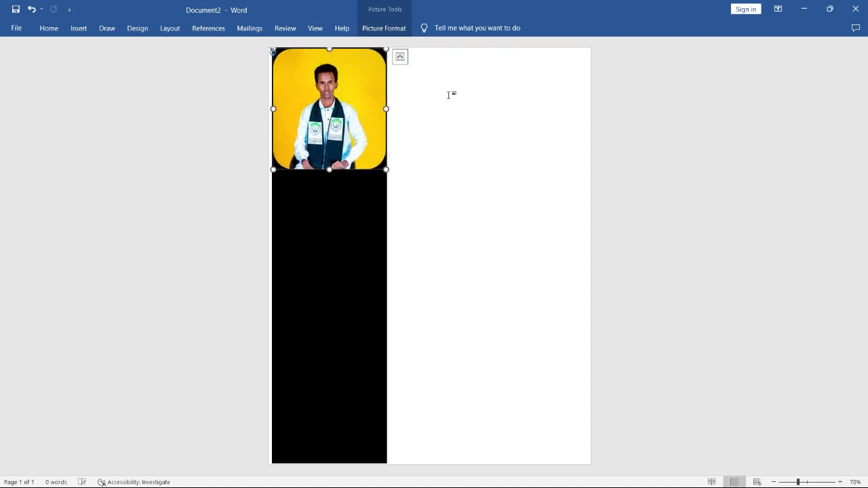
click(390, 29)
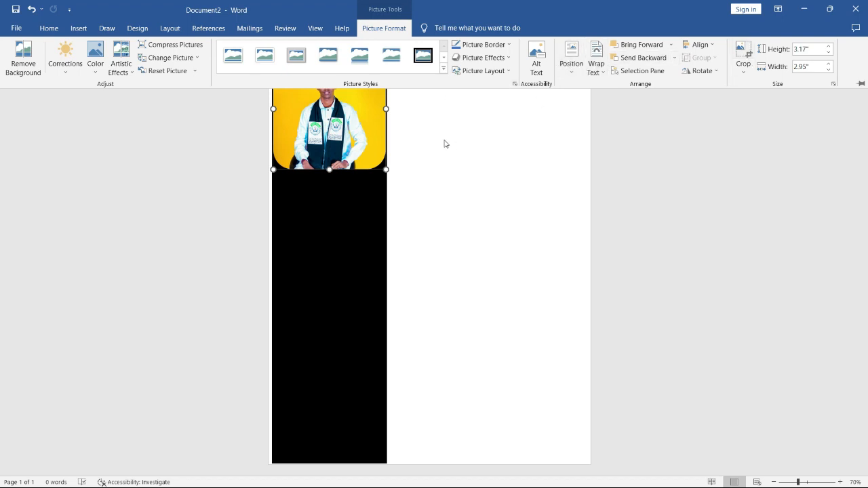
click(597, 65)
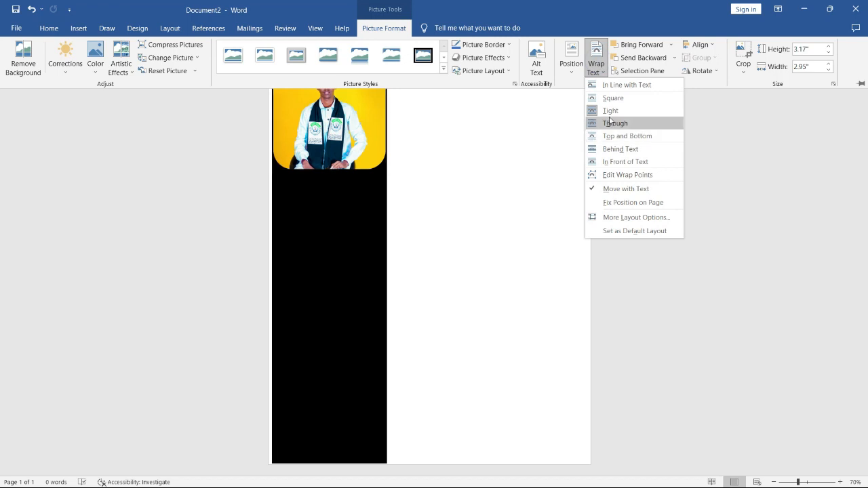
click(484, 154)
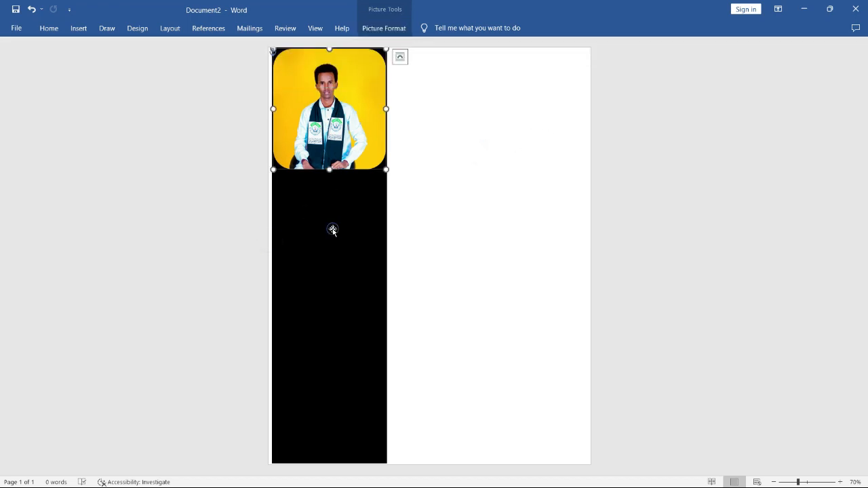
Step: Draw a narrow upright rectangle about 2.68" high by 0.55" wide on the black sidebar, just below the photo
click(332, 230)
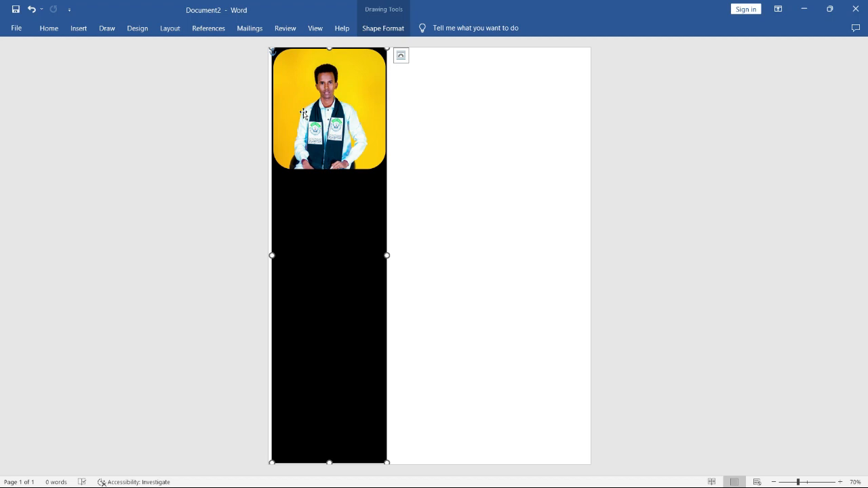
click(76, 31)
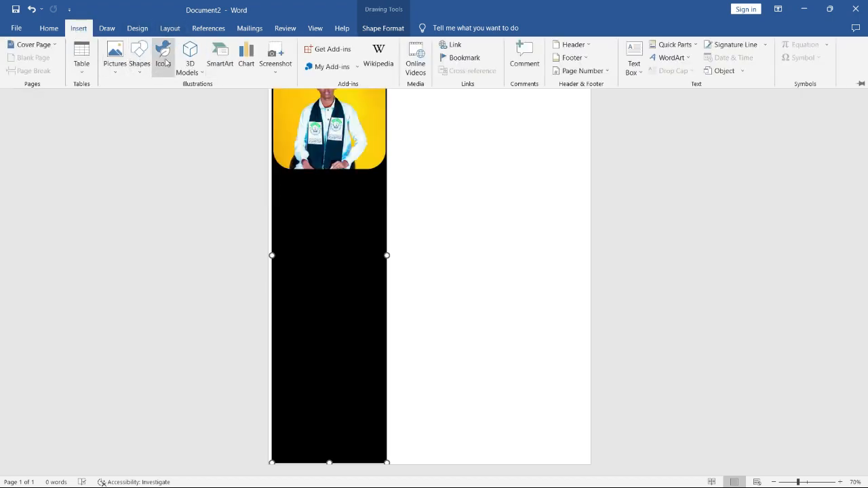
click(139, 66)
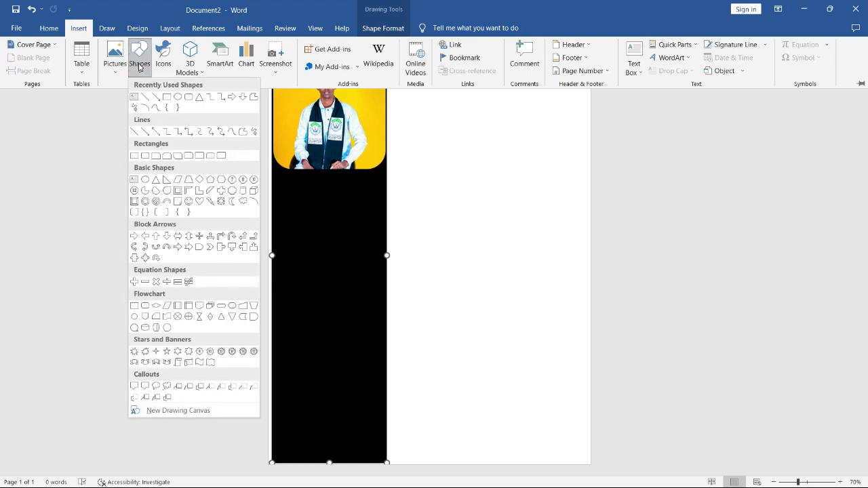
click(163, 100)
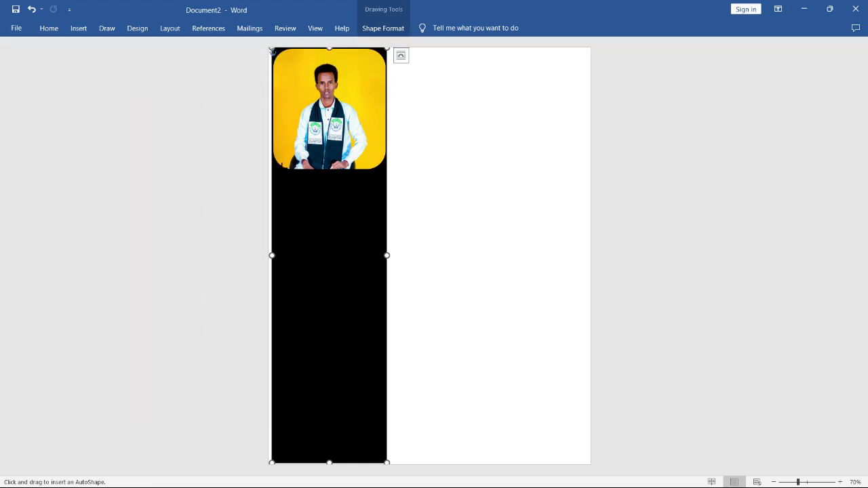
drag(282, 168, 303, 269)
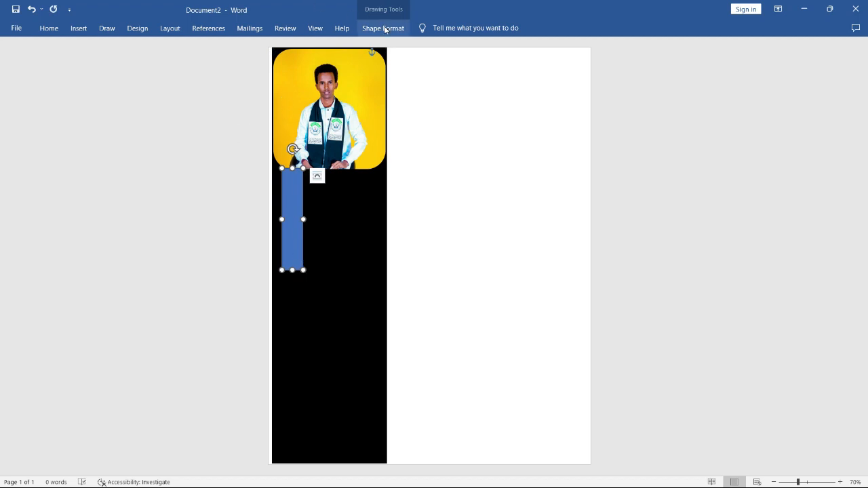
Step: Apply a gold theme shape style to the narrow rectangle below the photo
click(385, 28)
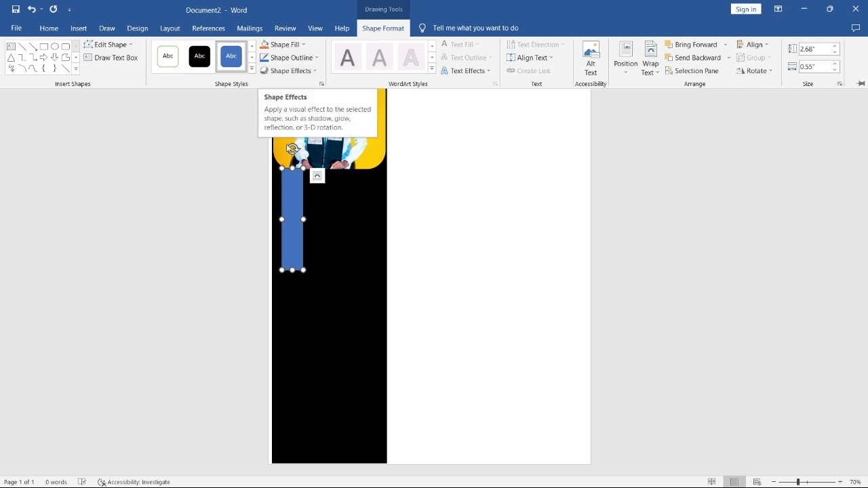
click(293, 72)
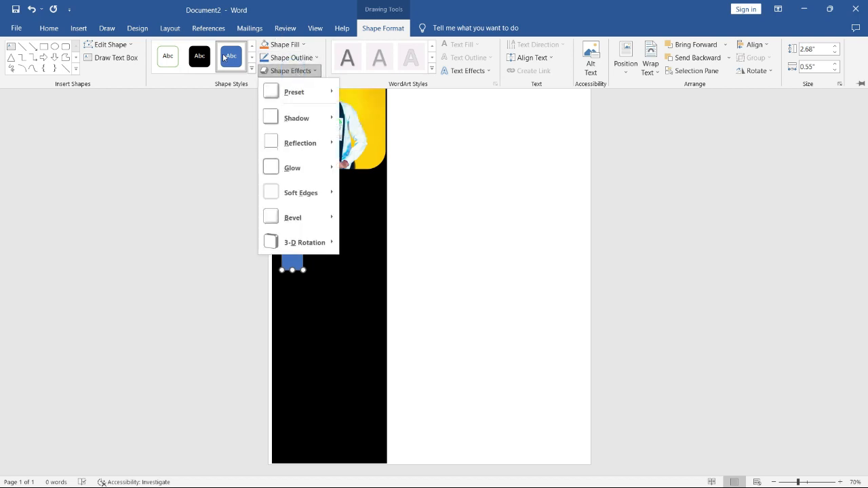
click(252, 70)
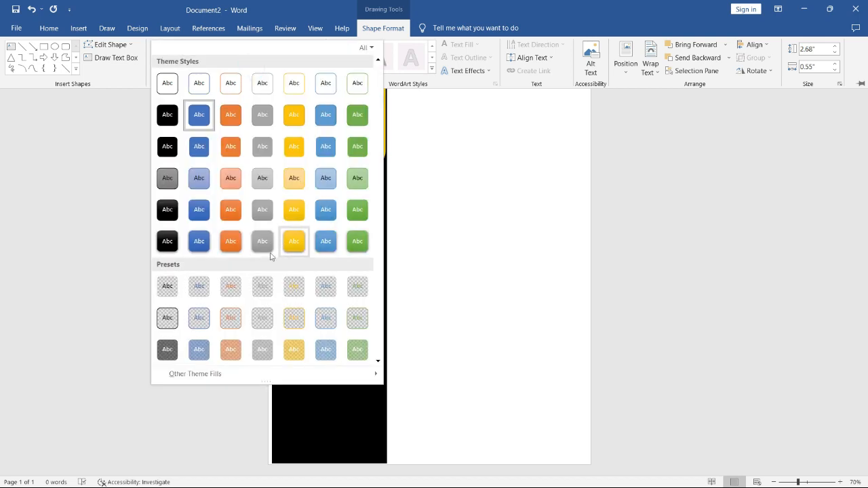
mouse_move(276, 379)
click(291, 176)
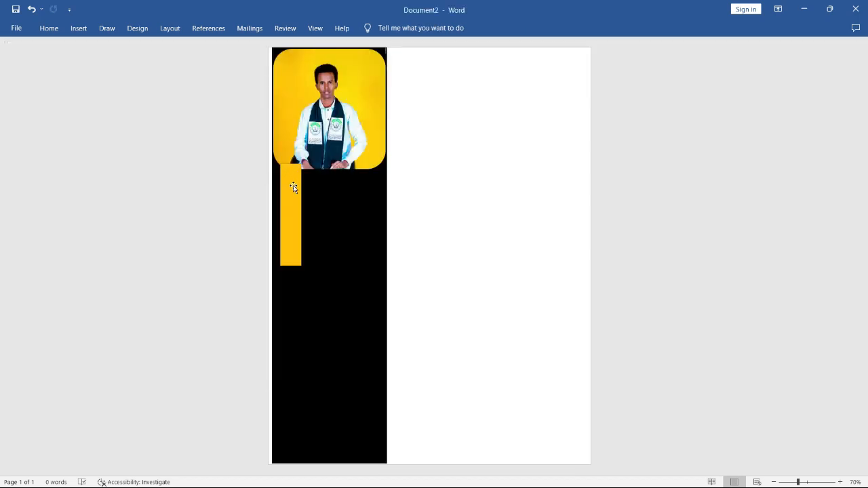
Step: Remove the outline from the gold rectangle
click(290, 225)
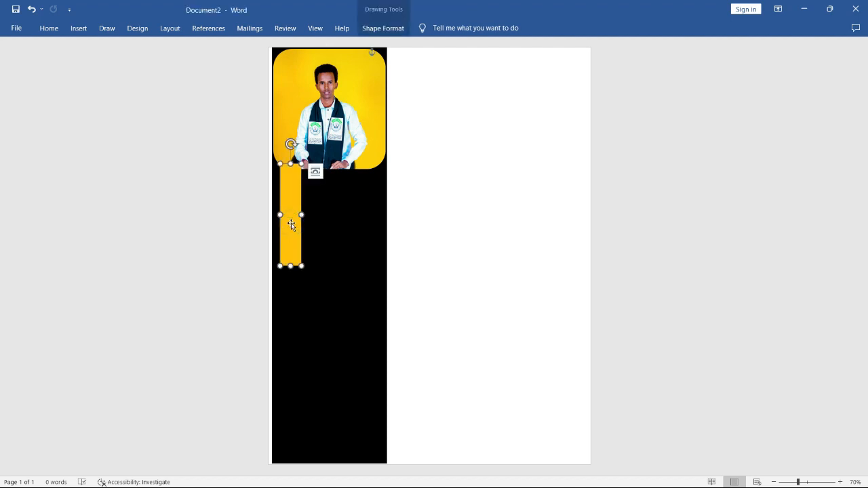
click(377, 28)
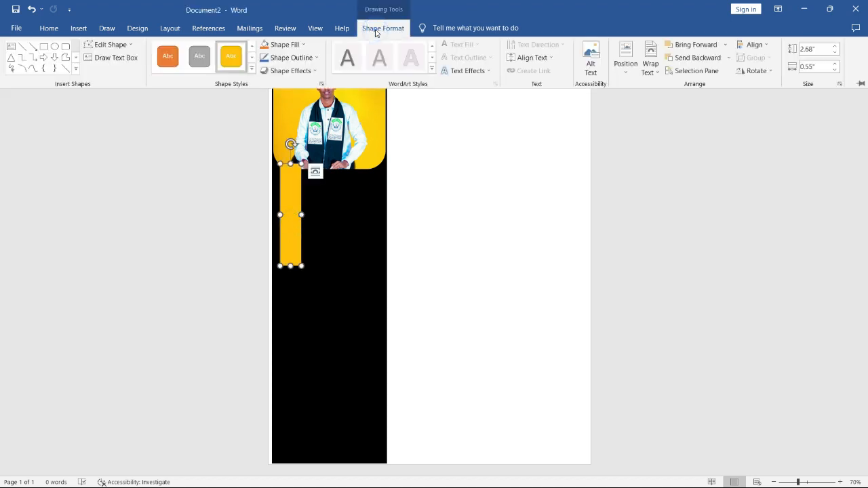
click(296, 58)
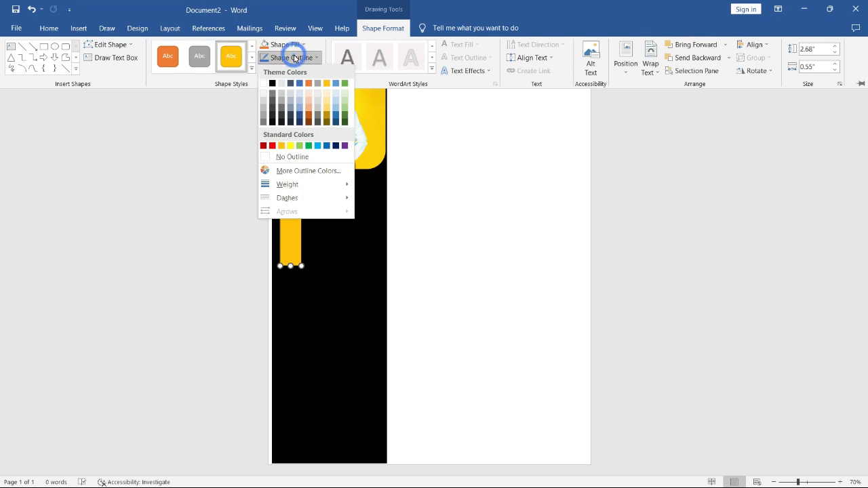
click(292, 156)
click(482, 175)
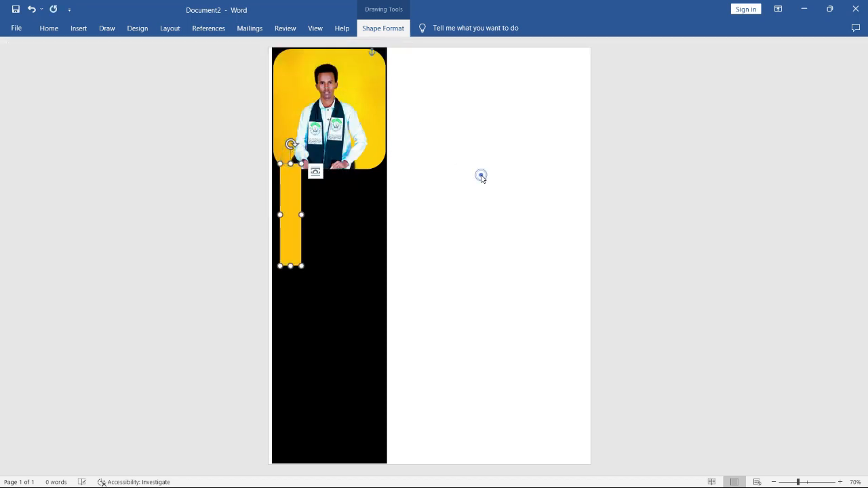
Step: Set the gold rectangle's text wrapping to Top and Bottom and place it directly against the photo's lower edge, towards the sidebar's outer side
click(363, 146)
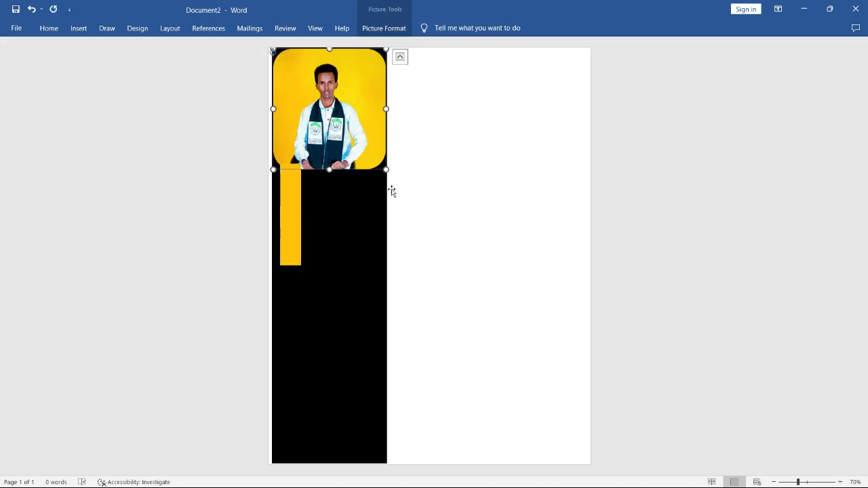
click(366, 207)
click(288, 195)
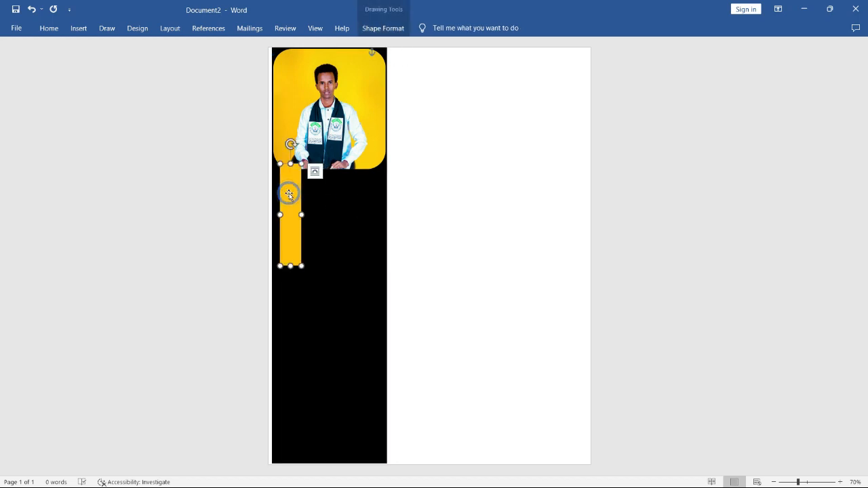
click(315, 174)
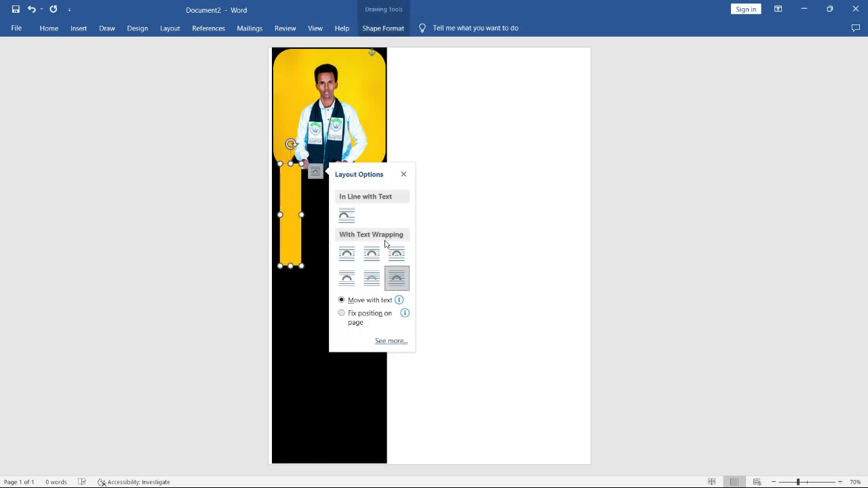
click(350, 277)
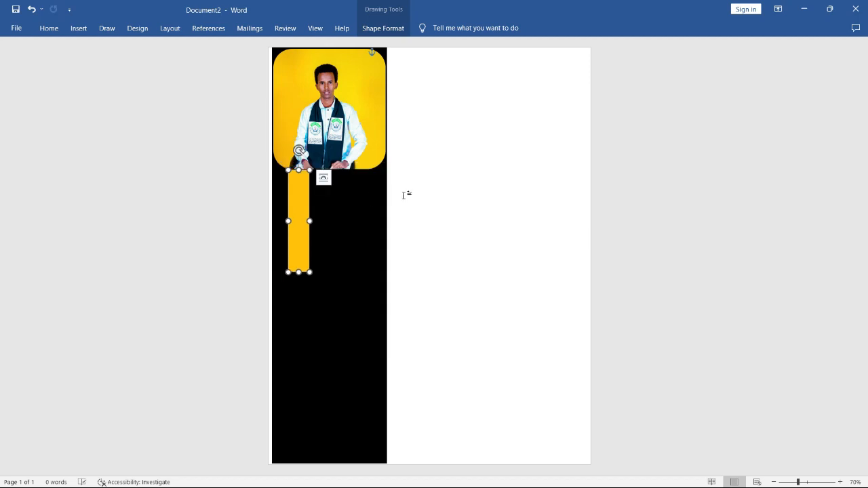
click(406, 195)
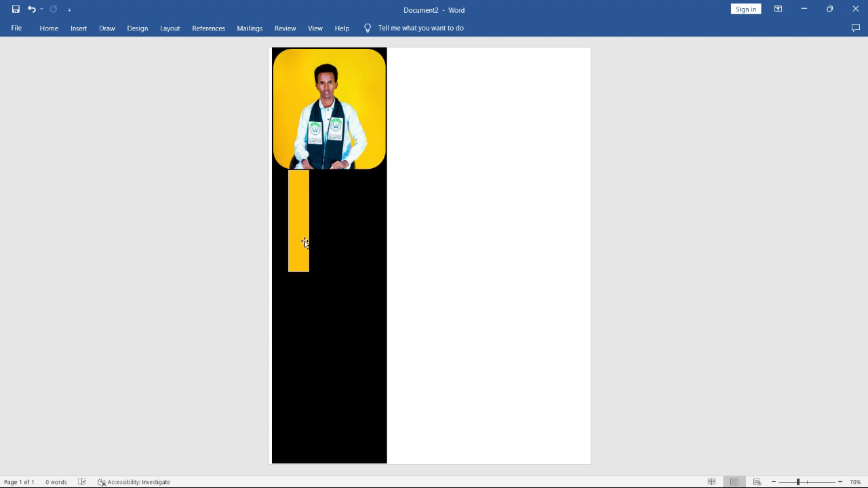
mouse_move(304, 242)
mouse_down()
mouse_move(288, 240)
mouse_move(302, 241)
mouse_up()
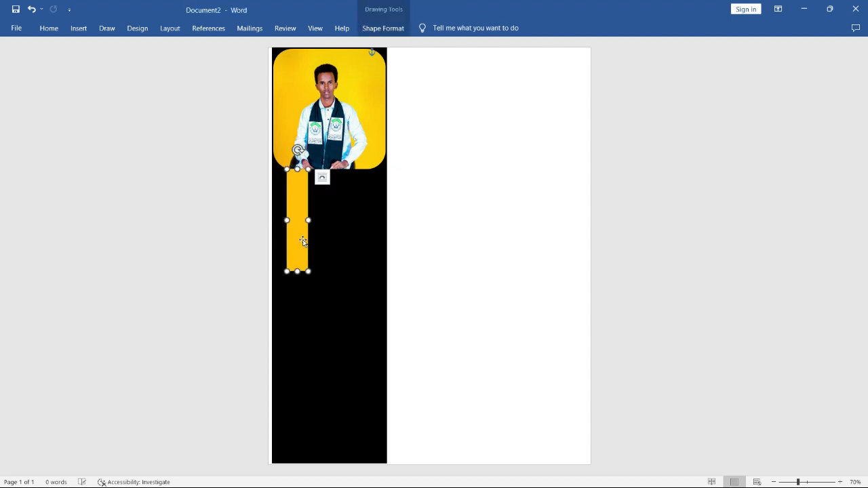
click(481, 195)
key(super+Tab)
key(super+Tab)
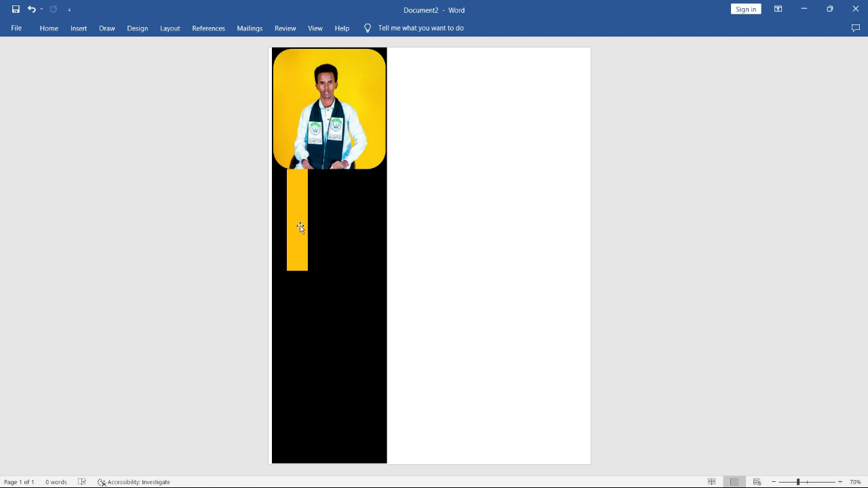
click(79, 29)
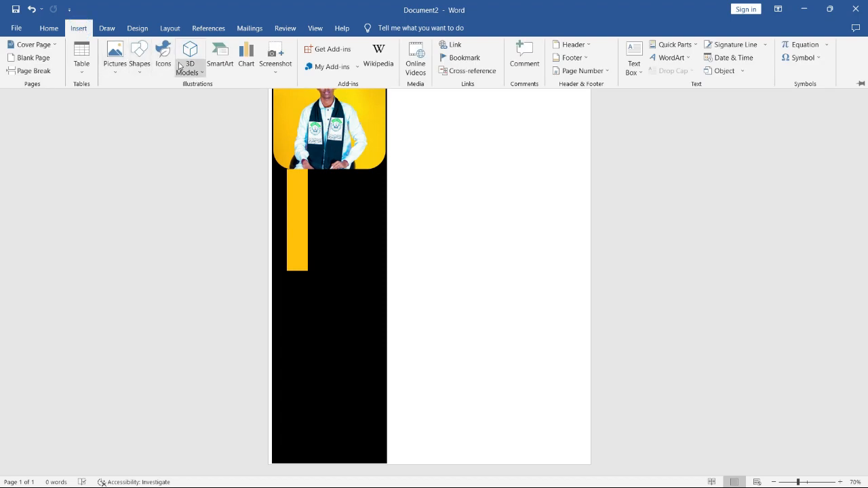
click(159, 52)
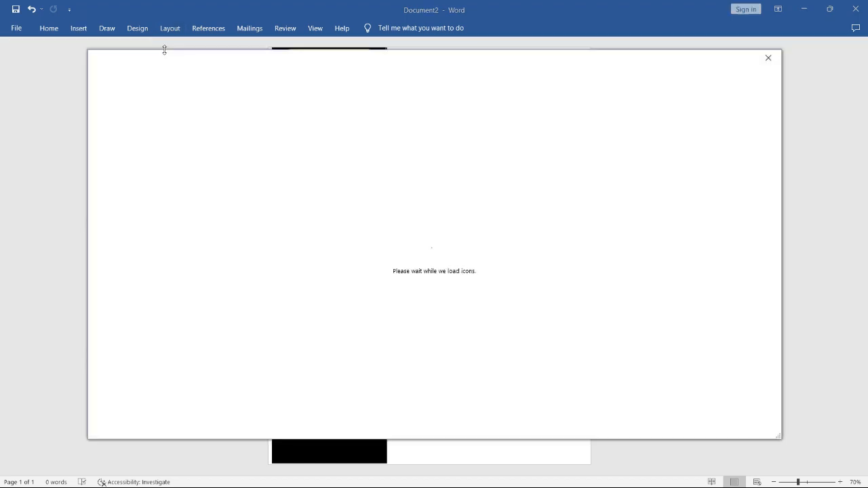
click(768, 58)
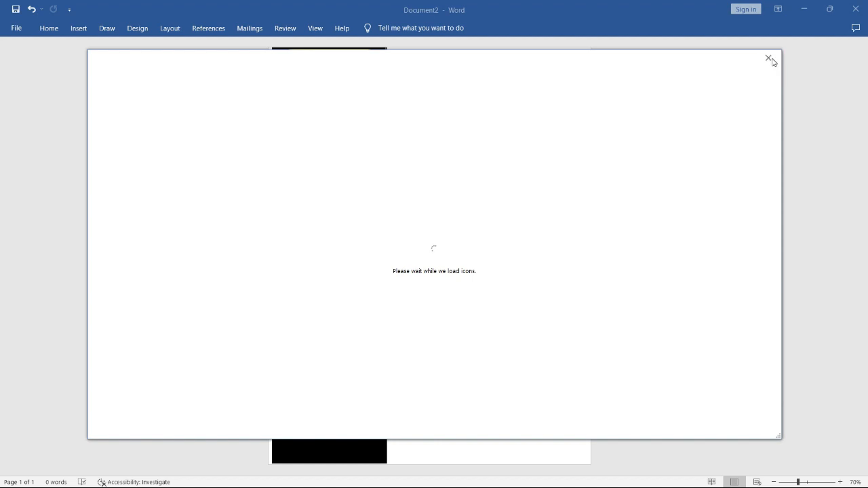